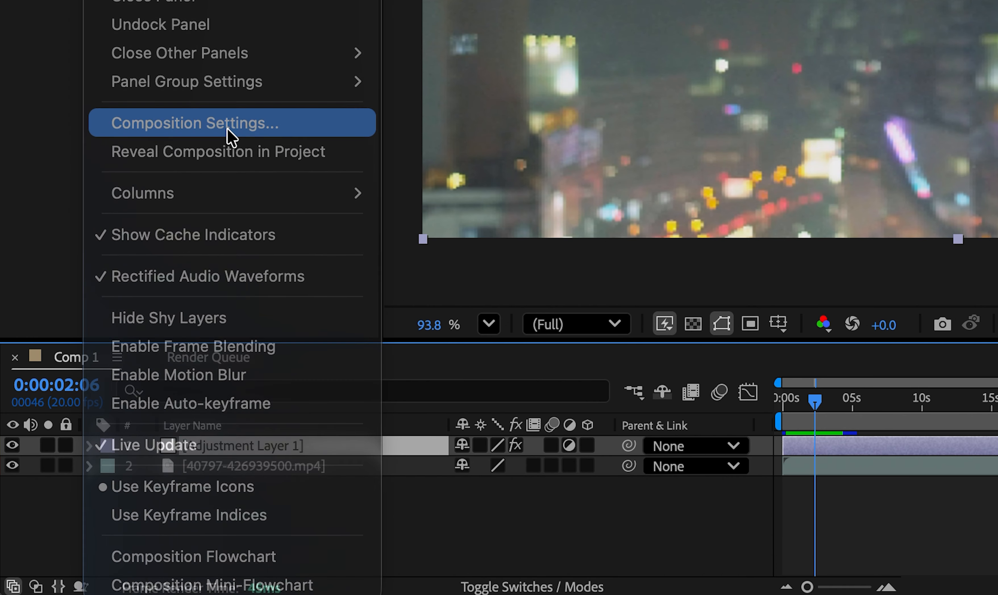
# Set the composition size to 720 x 480 px and its frame rate to 20 fps
pyautogui.click(357, 191)
pyautogui.write('720')
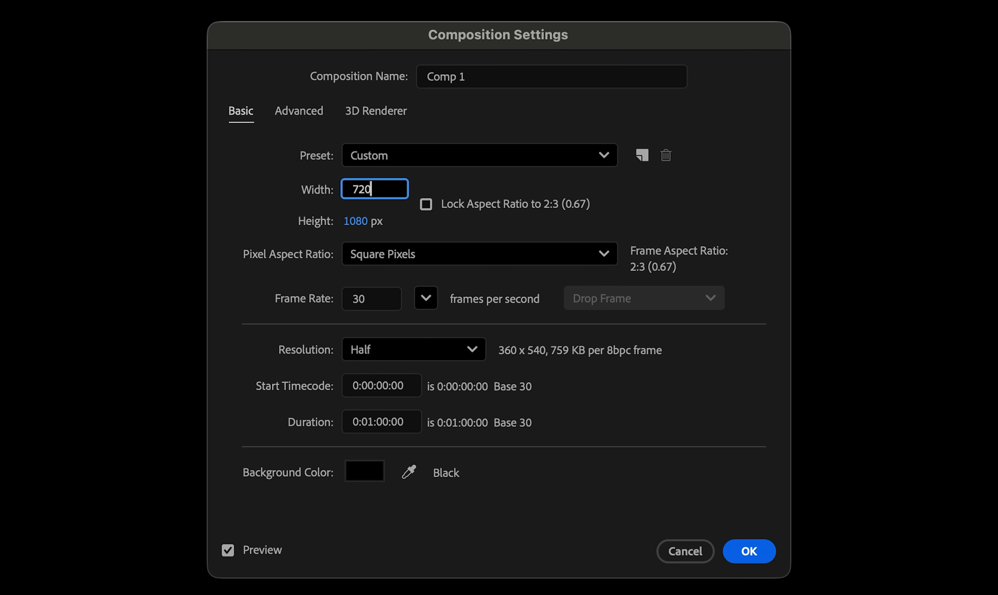
pyautogui.press('Tab')
pyautogui.write('480')
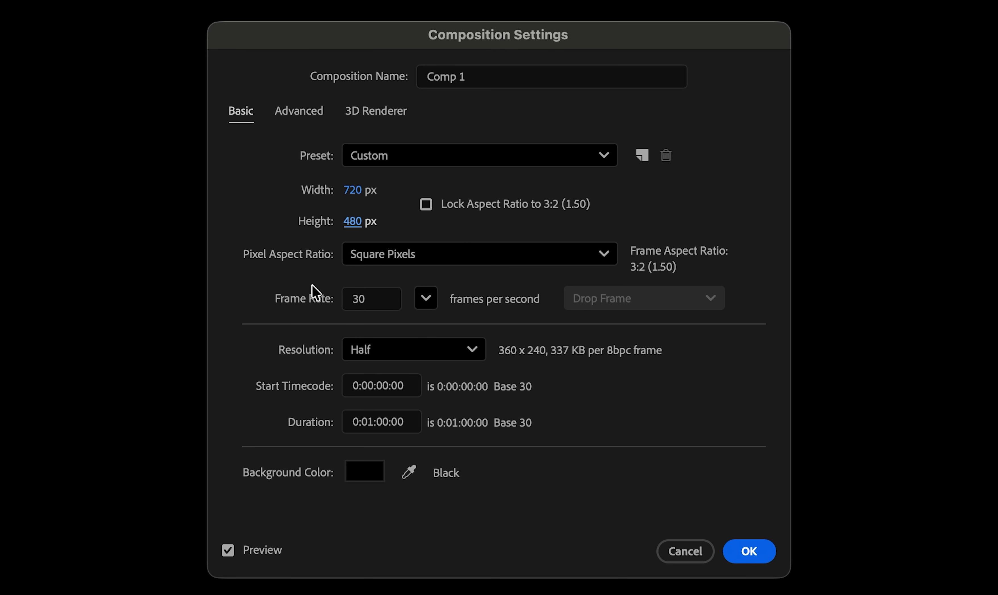
pyautogui.click(381, 297)
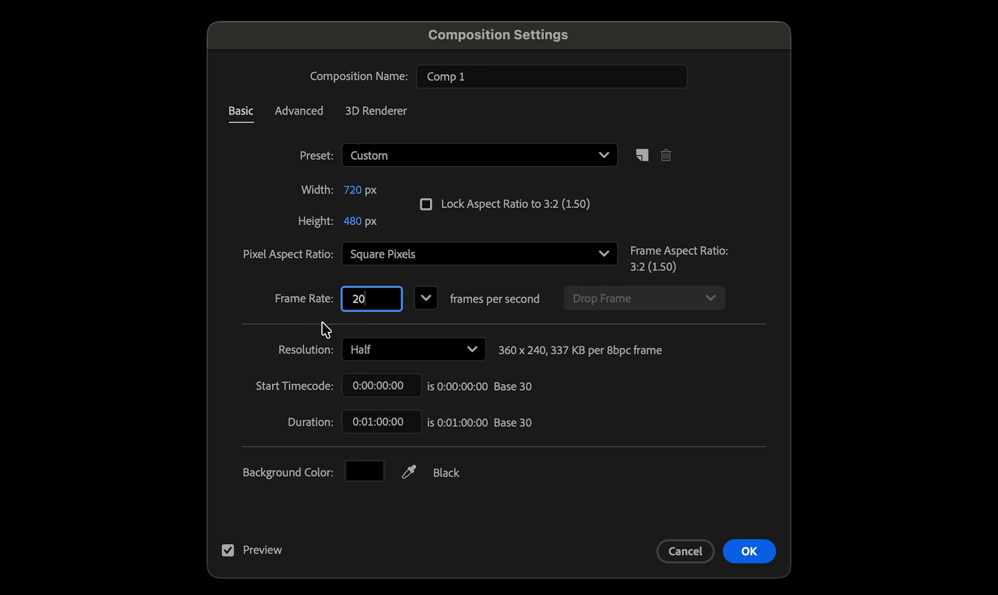
pyautogui.click(750, 551)
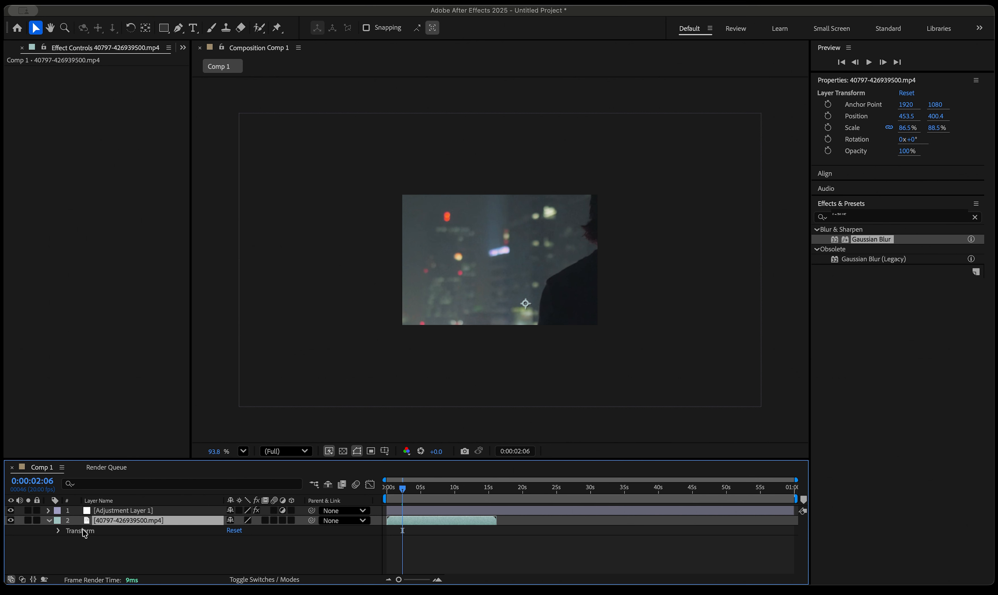
# Scale the video layer to about 37.6 x 38.5% and reposition it at about 353, 279 to fit the frame, then preview it
pyautogui.click(58, 531)
pyautogui.moveTo(254, 561); pyautogui.dragTo(235, 561)
pyautogui.moveTo(563, 294); pyautogui.dragTo(535, 260)
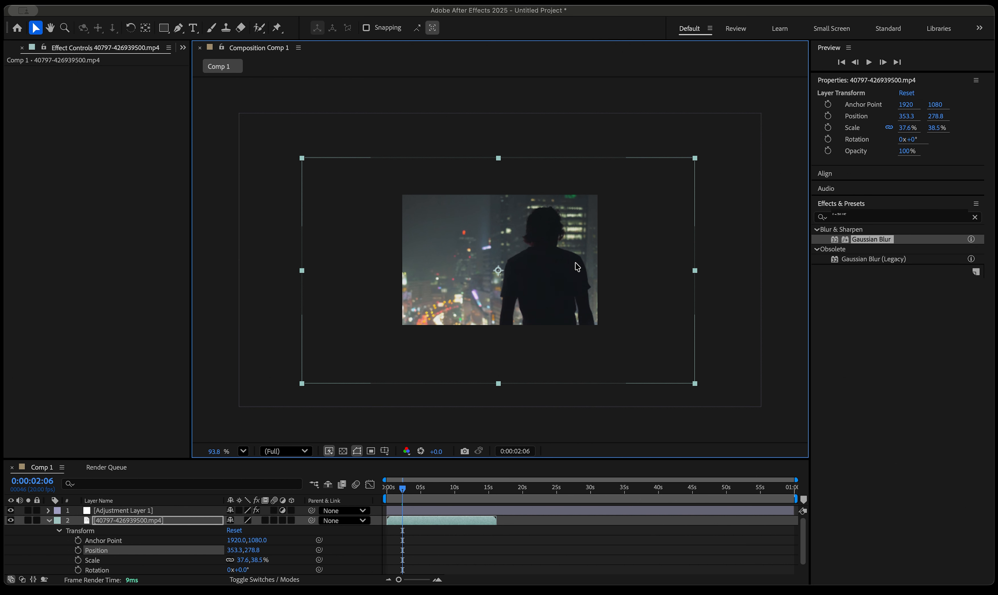
pyautogui.click(243, 451)
pyautogui.click(259, 372)
pyautogui.press('space')
pyautogui.press('space')
# Apply the Grid effect to the adjustment layer, sizing it from Width & Height Sliders
pyautogui.click(829, 217)
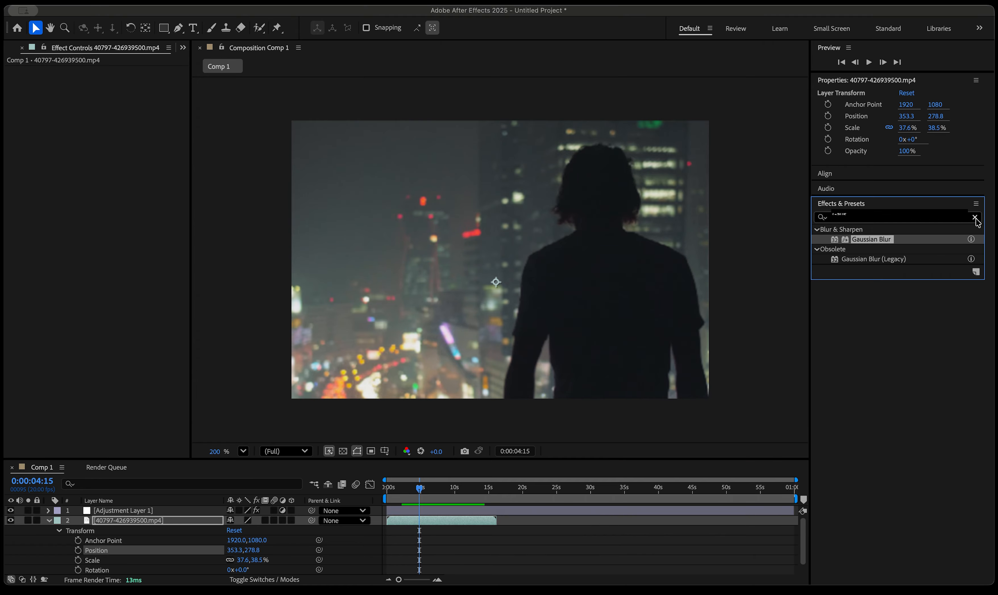
pyautogui.click(975, 217)
pyautogui.write('grid')
pyautogui.moveTo(846, 318); pyautogui.dragTo(145, 511)
pyautogui.click(135, 176)
pyautogui.click(136, 191)
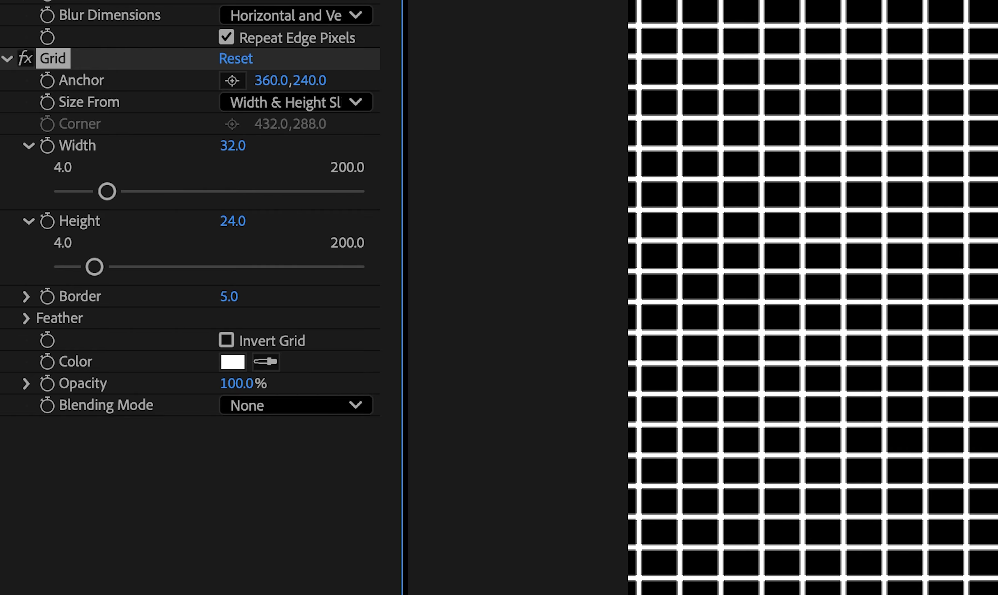
# Set the grid's blending mode to Hard Light and its color to black
pyautogui.click(236, 405)
pyautogui.click(276, 593)
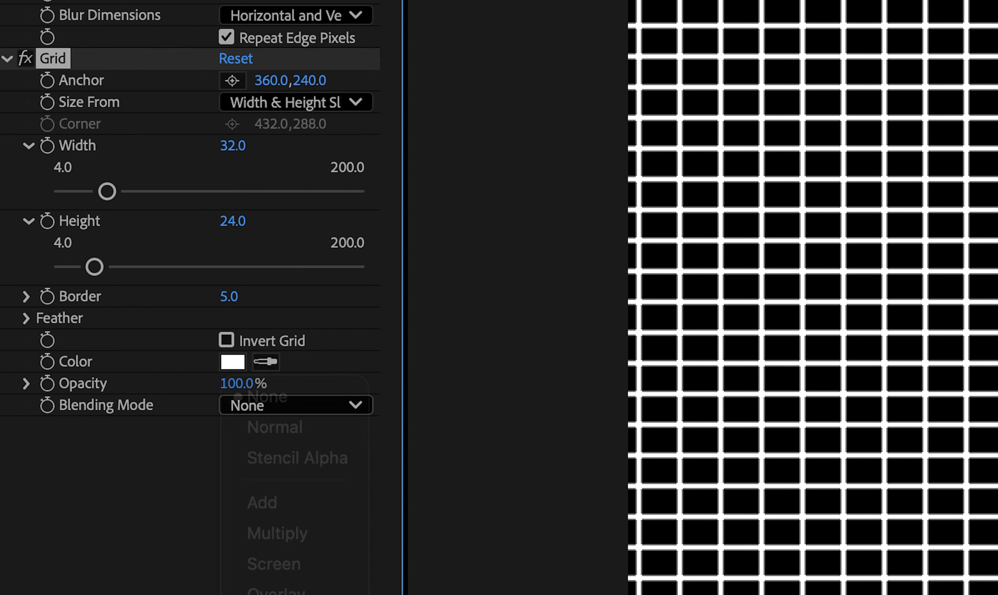
pyautogui.click(234, 361)
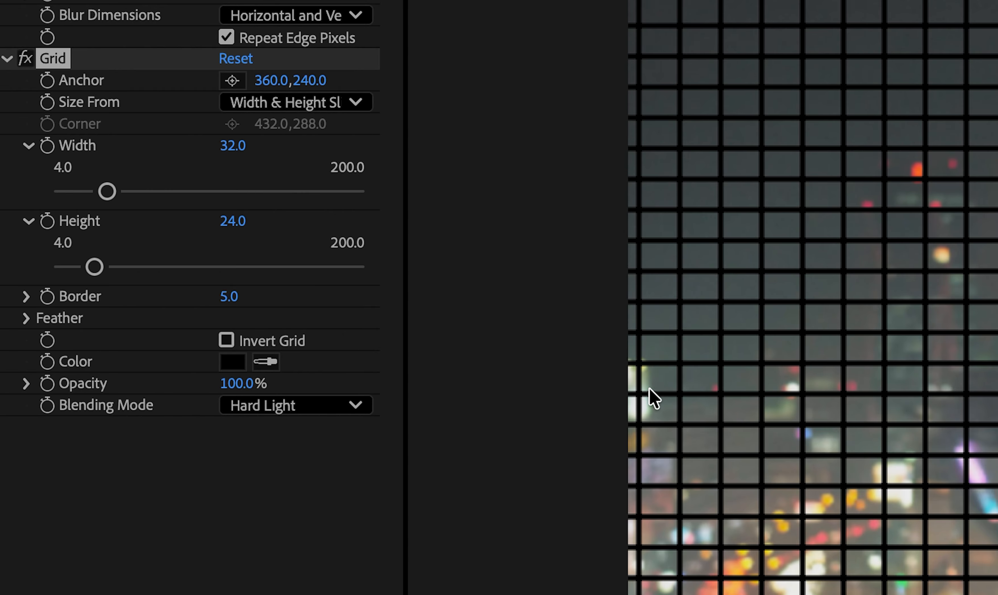
# Set the grid's height to 4, width to 2 and border to 1 to form fine scan lines
pyautogui.click(245, 226)
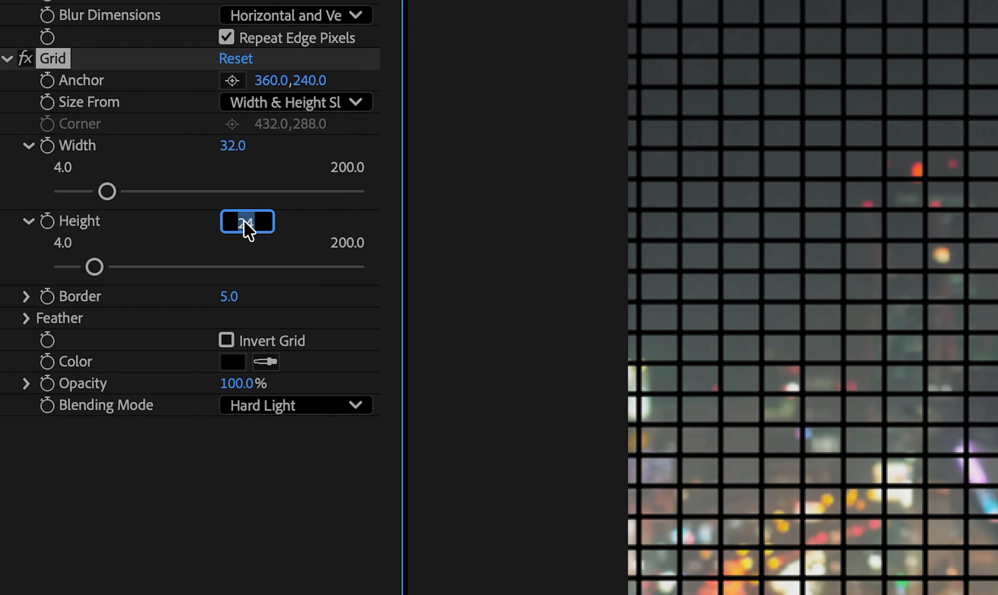
pyautogui.write('4')
pyautogui.hotkey('shift', 'Tab')
pyautogui.write('2')
pyautogui.press('Return')
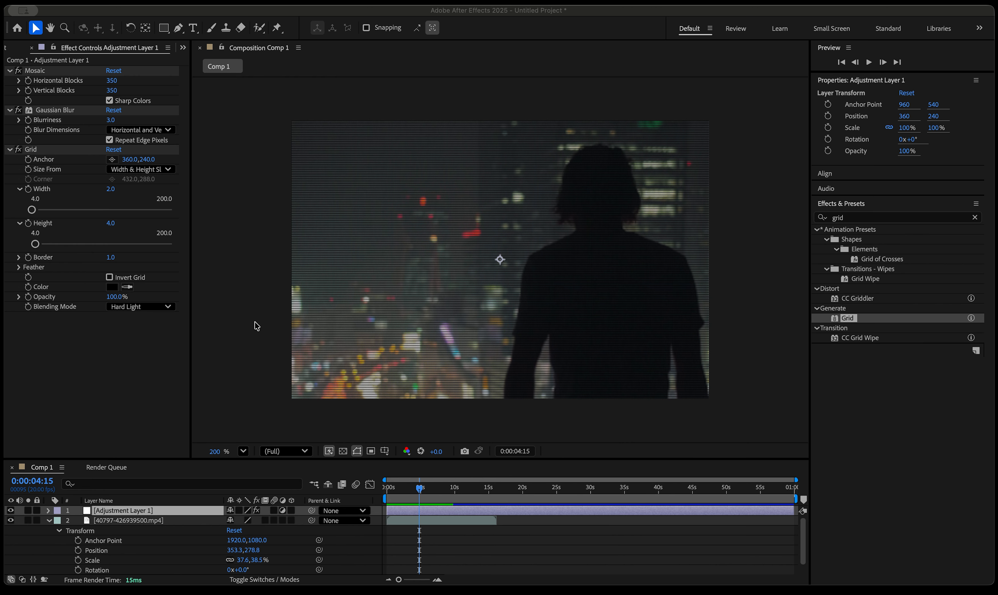
# Find the CC Lens effect and apply it to the adjustment layer
pyautogui.moveTo(858, 218); pyautogui.dragTo(829, 218)
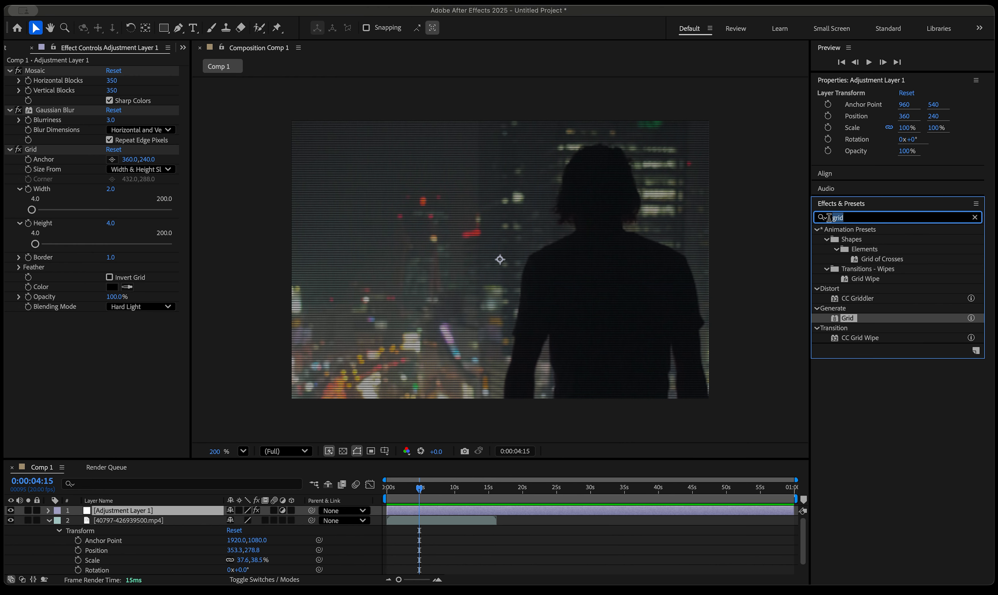
pyautogui.write('cc')
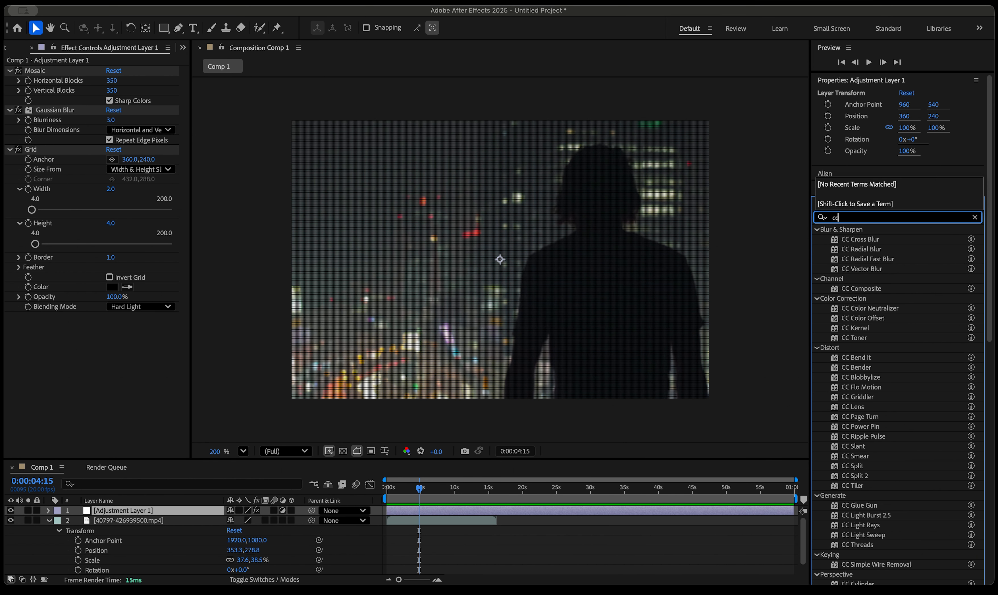
pyautogui.write(' lens')
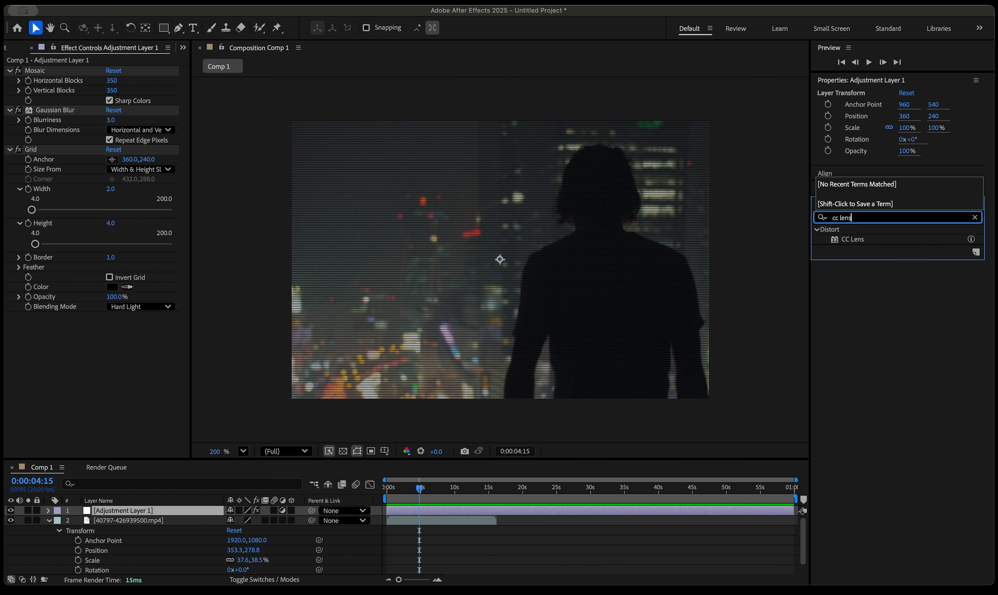
pyautogui.moveTo(859, 238); pyautogui.dragTo(142, 365)
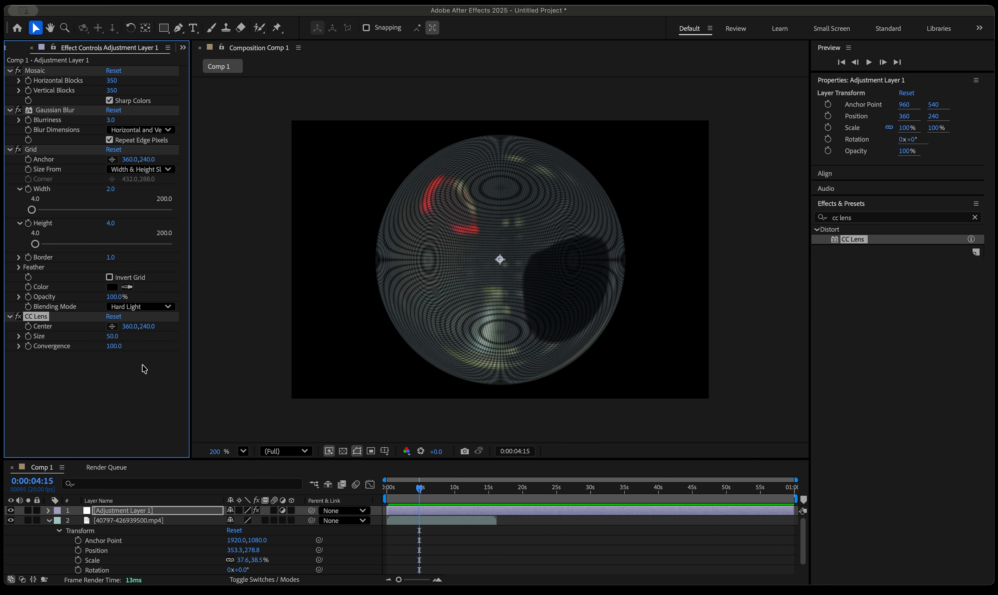
# Set the CC Lens size to 334 and its convergence to -200 for a curved-screen look
pyautogui.click(116, 337)
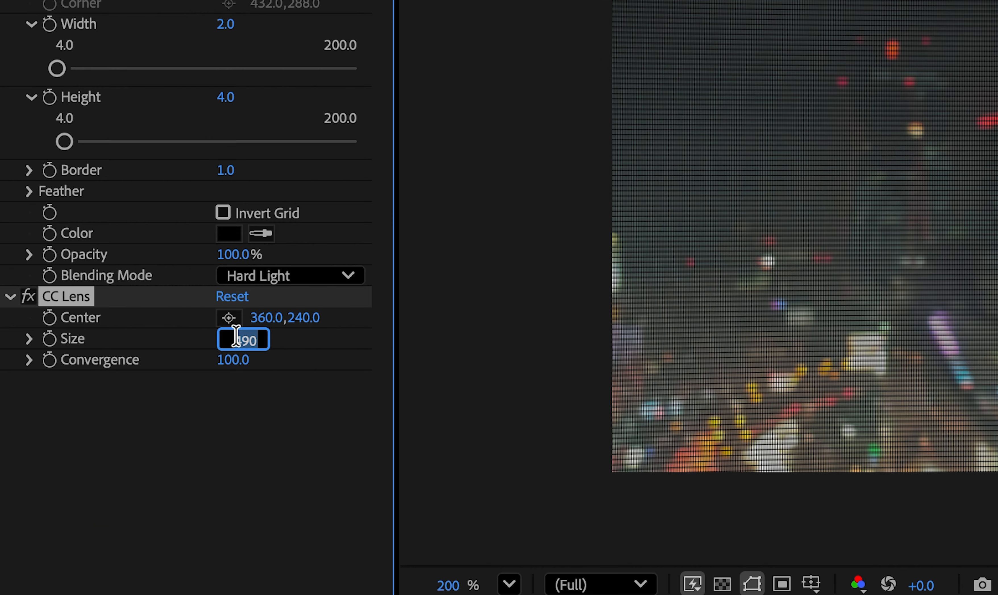
pyautogui.write('334')
pyautogui.press('Return')
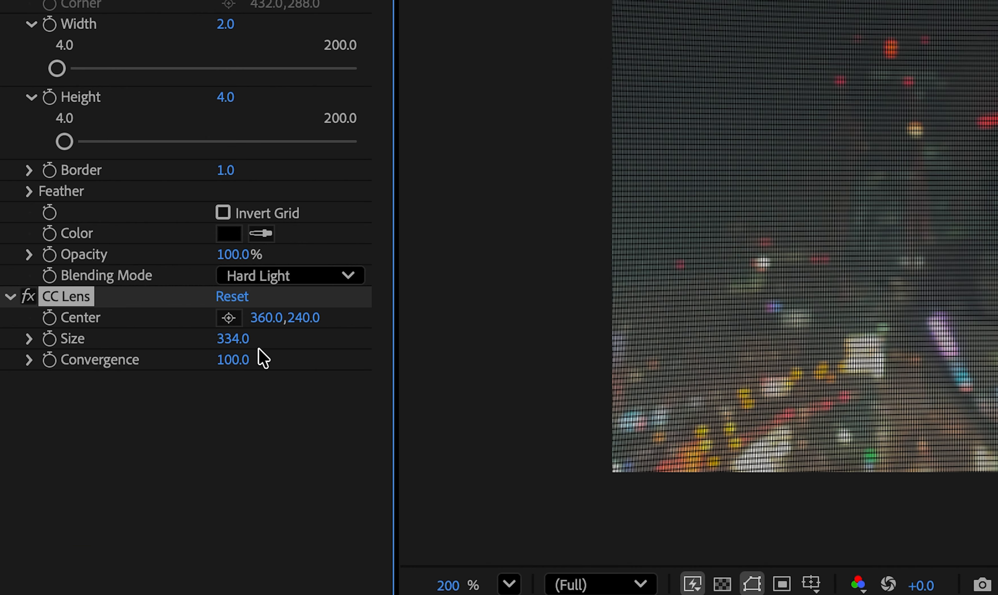
pyautogui.click(233, 360)
pyautogui.write('-200')
pyautogui.press('Return')
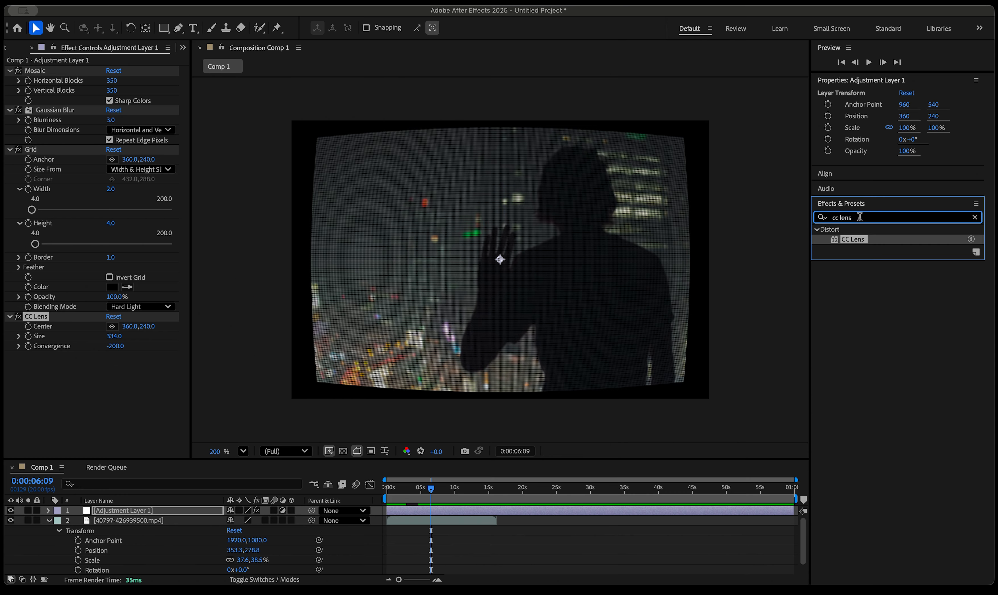
# Apply the Curves effect to the adjustment layer and shape the RGB curve into a slight S for more contrast
pyautogui.write('curves')
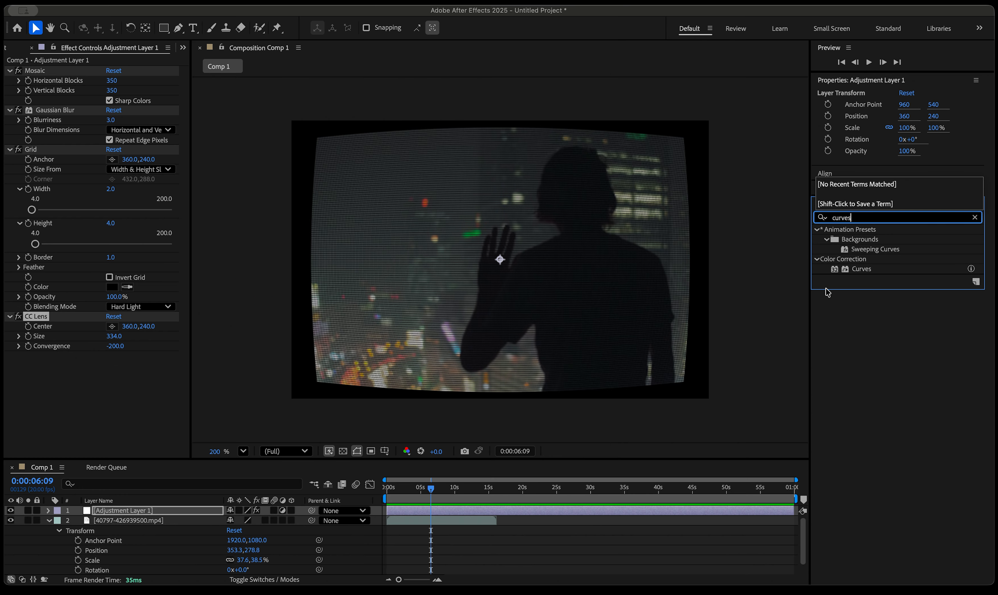
pyautogui.moveTo(862, 269); pyautogui.dragTo(101, 441)
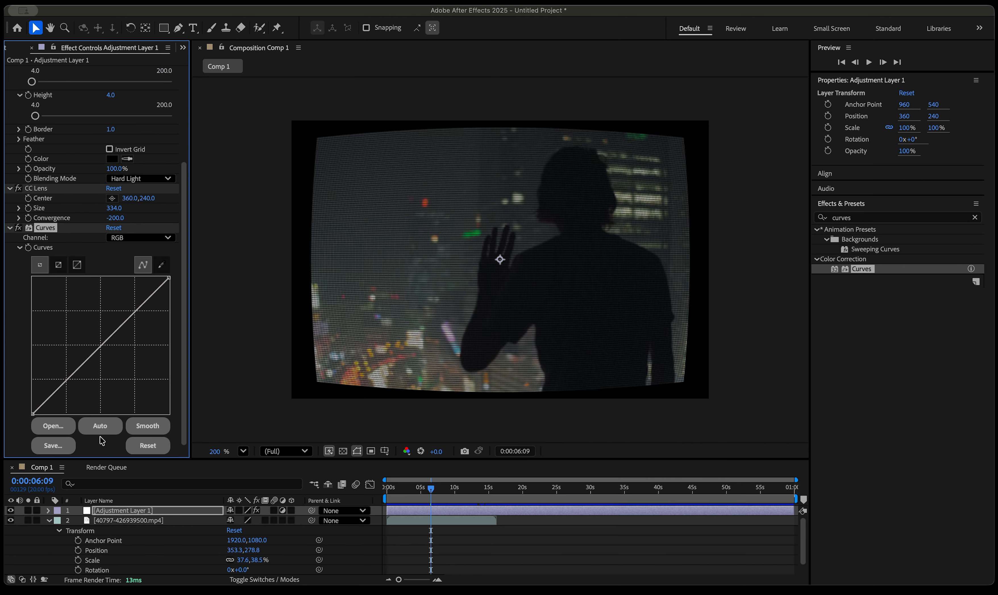
pyautogui.click(133, 309)
pyautogui.moveTo(68, 383); pyautogui.dragTo(68, 386)
# Apply the CC Vignette effect to the adjustment layer with an angle of view of 40
pyautogui.click(871, 218)
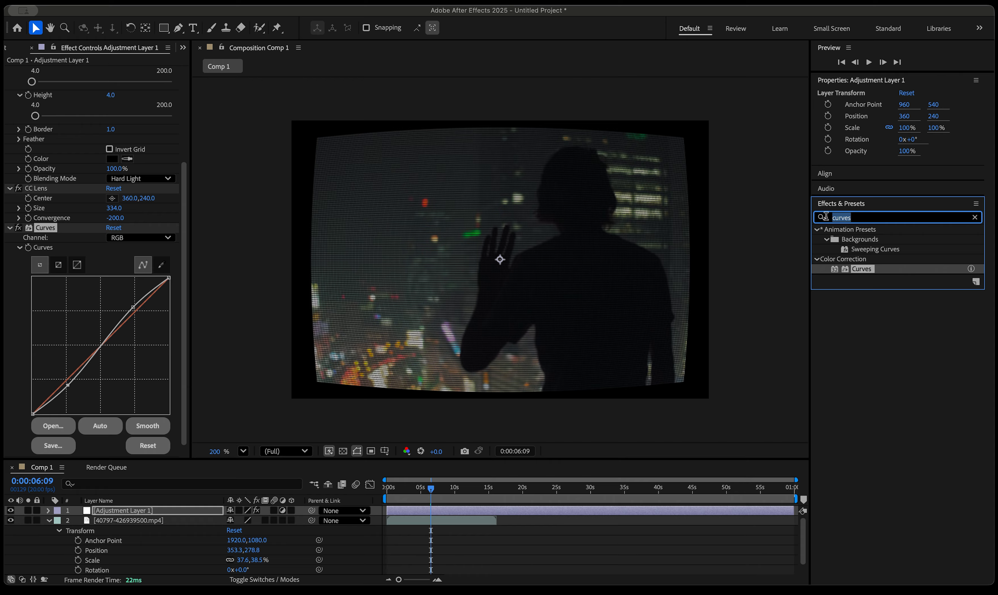
pyautogui.write('cc vi')
pyautogui.moveTo(856, 240); pyautogui.dragTo(164, 442)
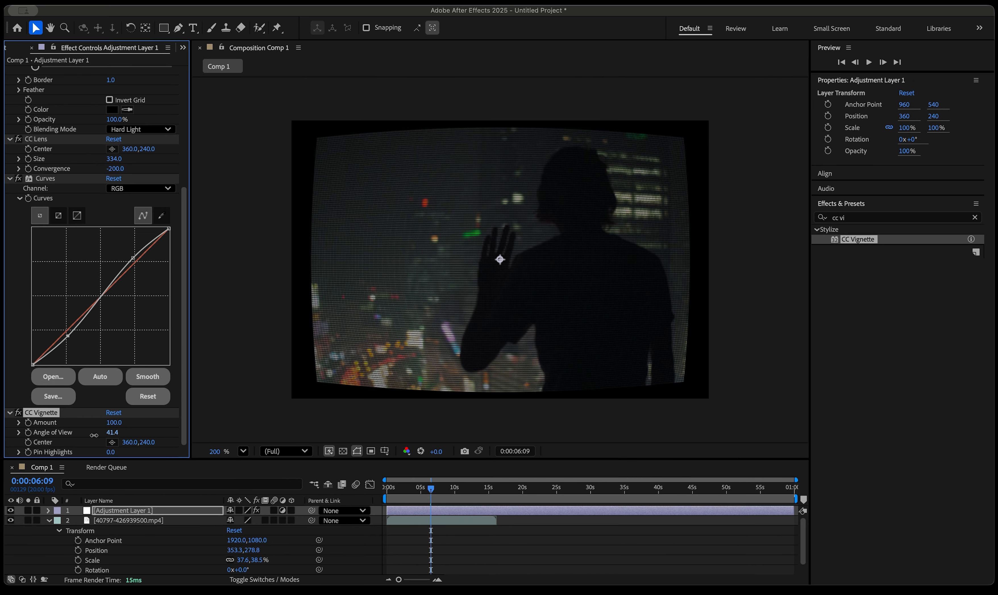
# Find the Glow effect under Stylize and apply it to the adjustment layer
pyautogui.click(871, 218)
pyautogui.write('glow')
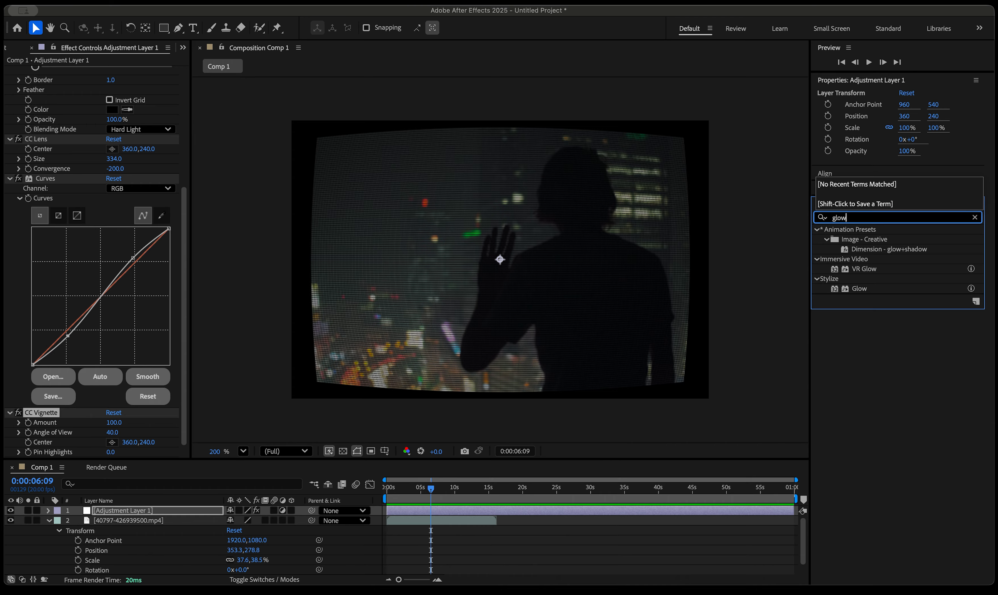
pyautogui.moveTo(854, 288); pyautogui.dragTo(158, 511)
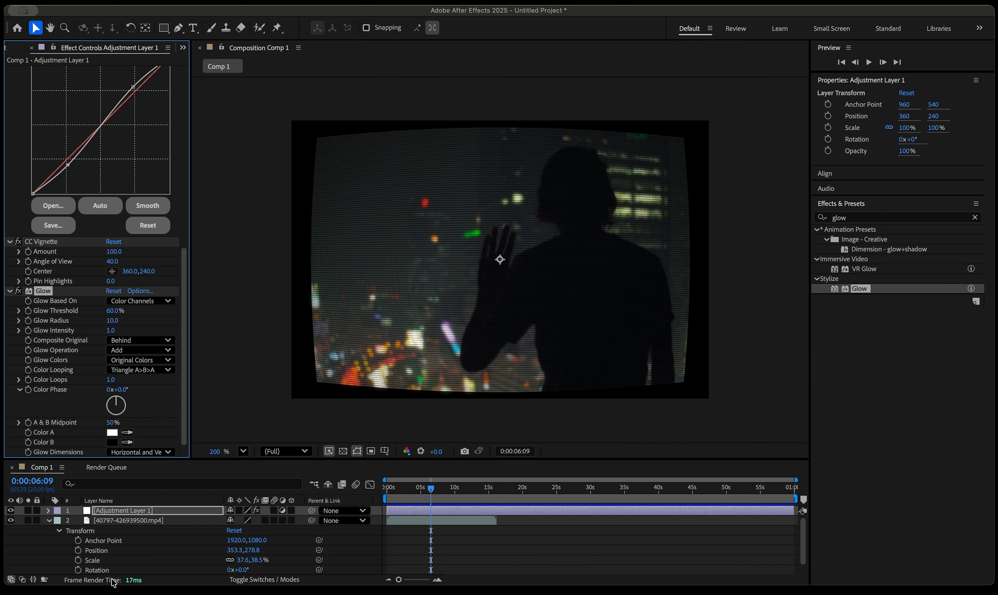
pyautogui.click(115, 591)
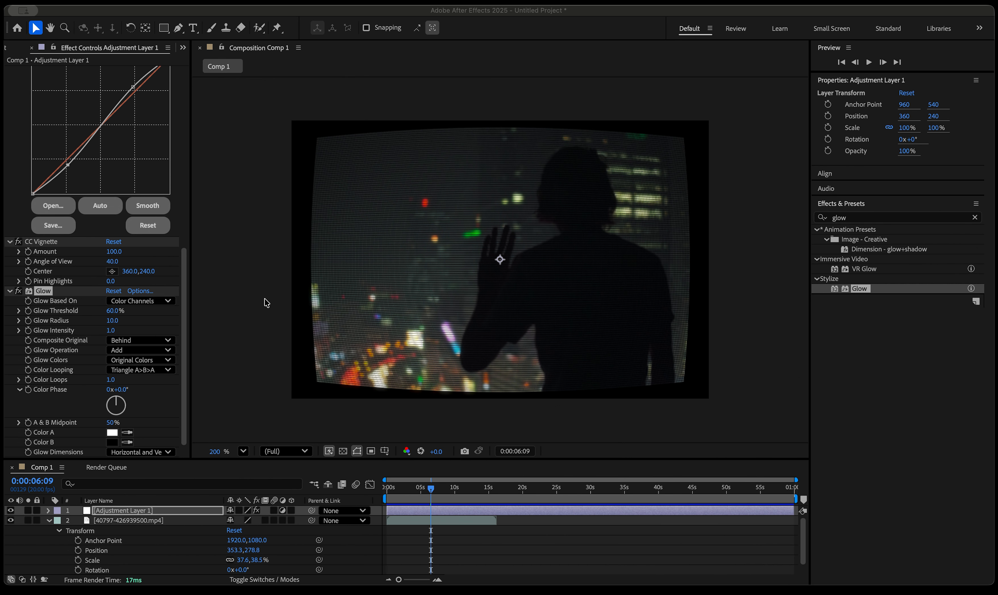
# Set the first glow's threshold to 46.3% and its intensity to 0.3
pyautogui.click(836, 373)
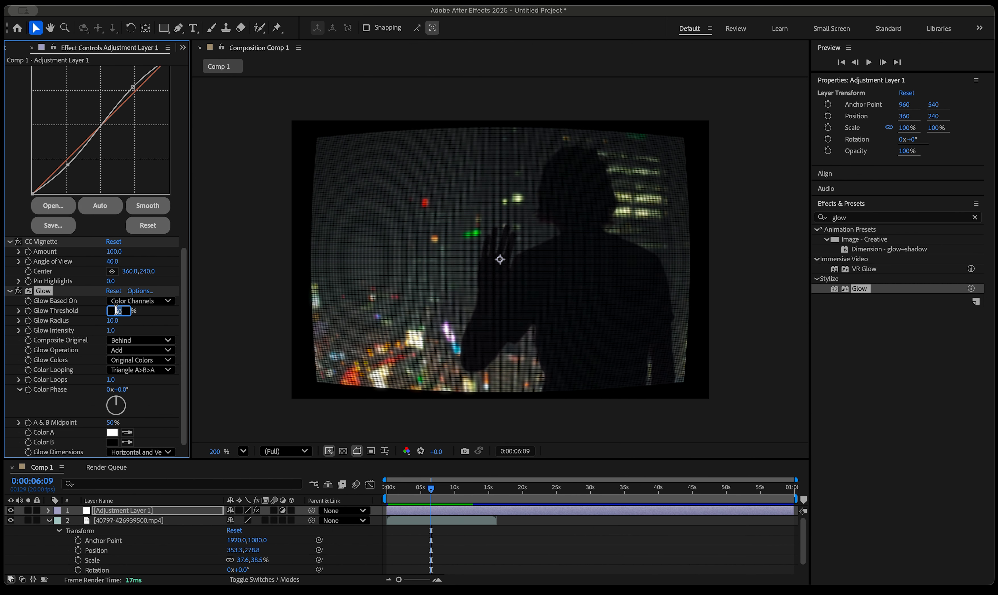
pyautogui.write('46.3')
pyautogui.press('Return')
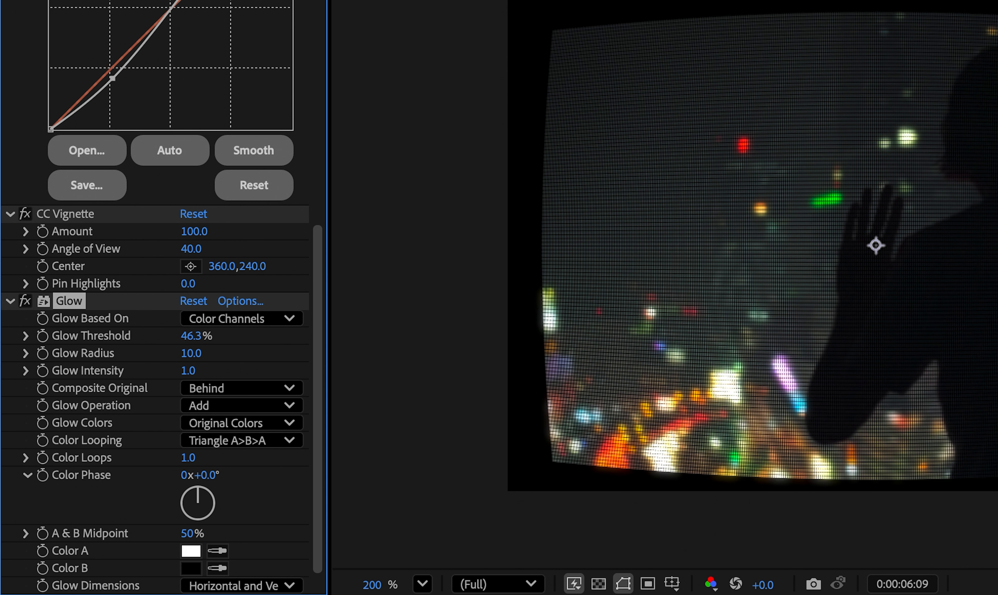
pyautogui.click(197, 371)
pyautogui.write('0')
pyautogui.press('Return')
pyautogui.click(188, 370)
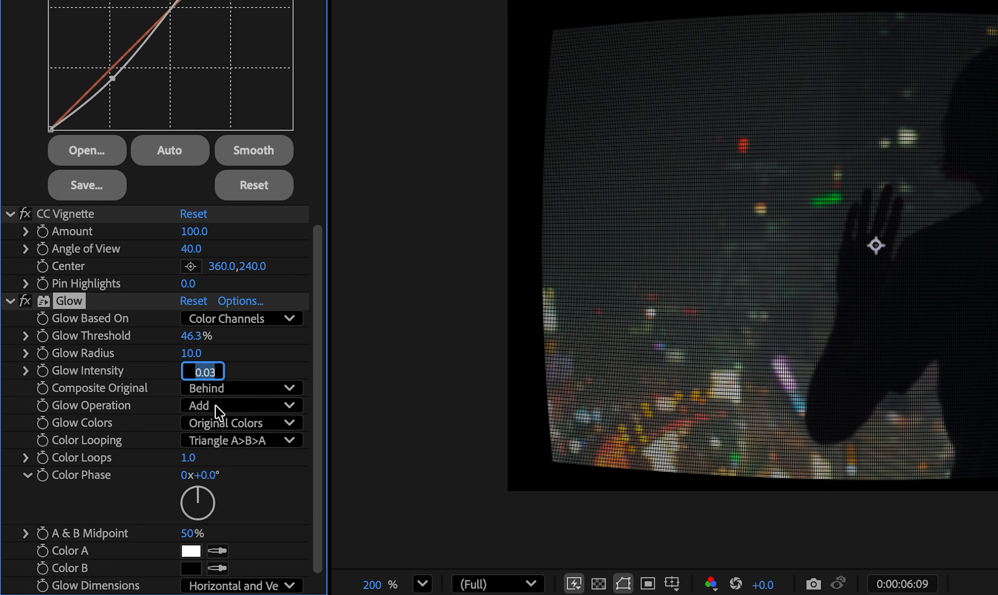
pyautogui.write('0.3')
pyautogui.press('Return')
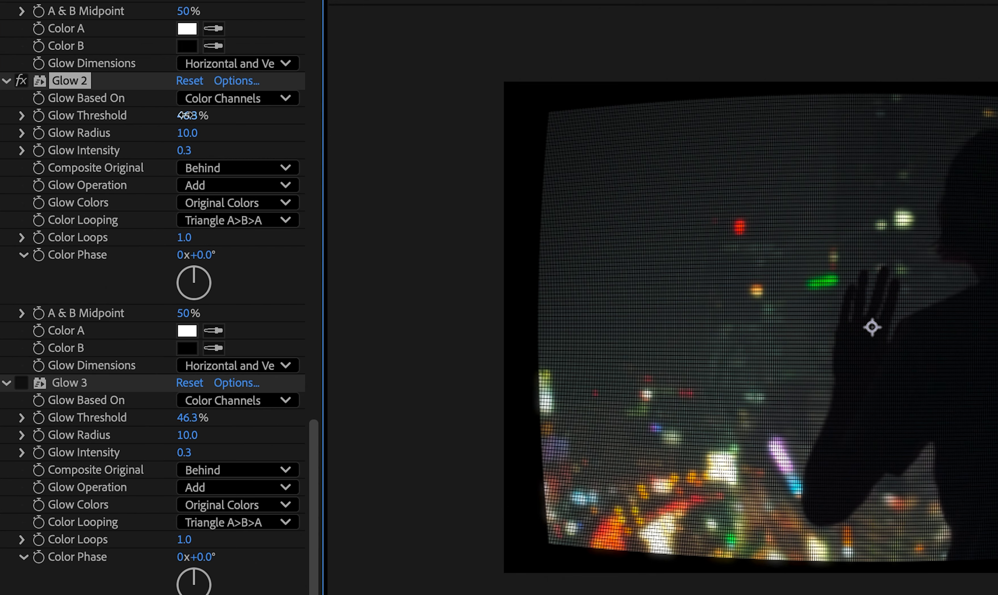
# Set the Glow 2 threshold to 45.5% and its radius to 52
pyautogui.click(185, 115)
pyautogui.write('4')
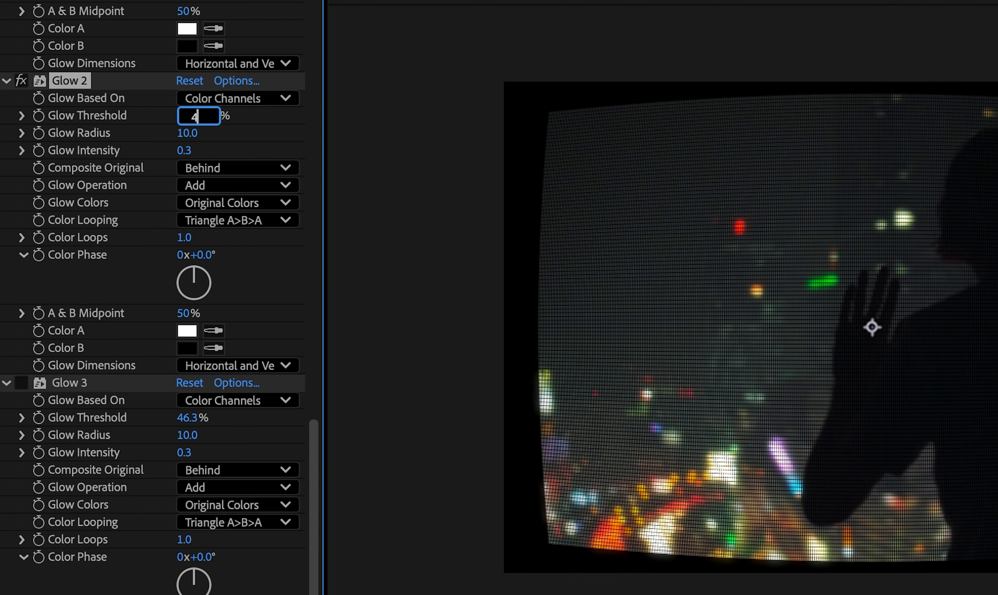
pyautogui.write('5.5')
pyautogui.press('Return')
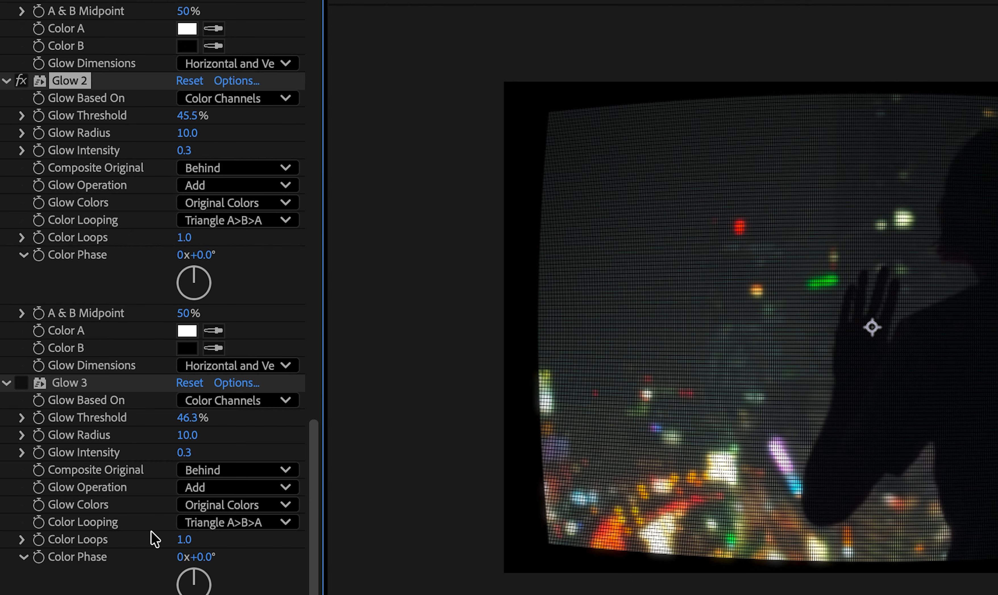
pyautogui.click(194, 132)
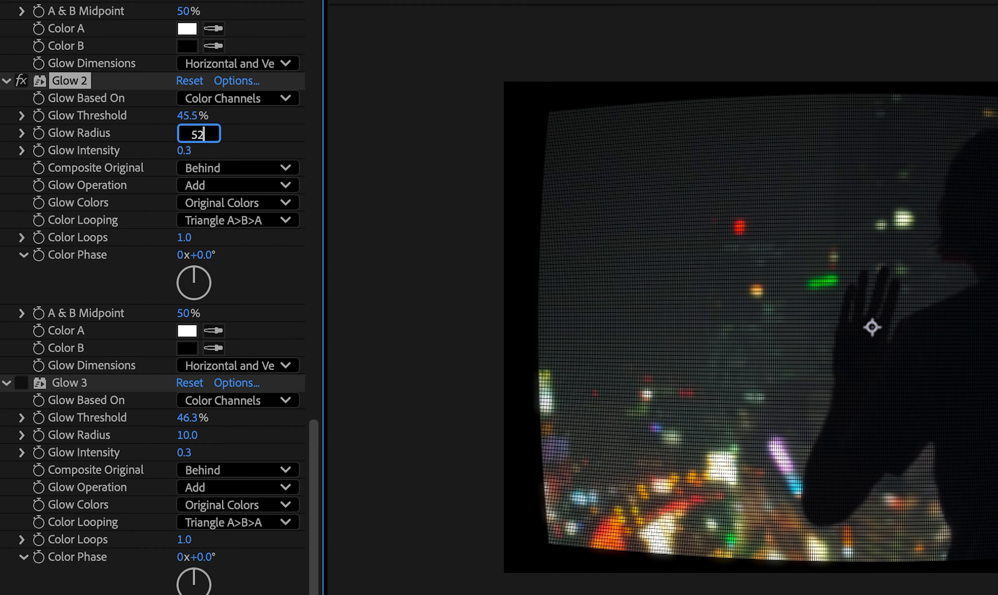
pyautogui.press('Return')
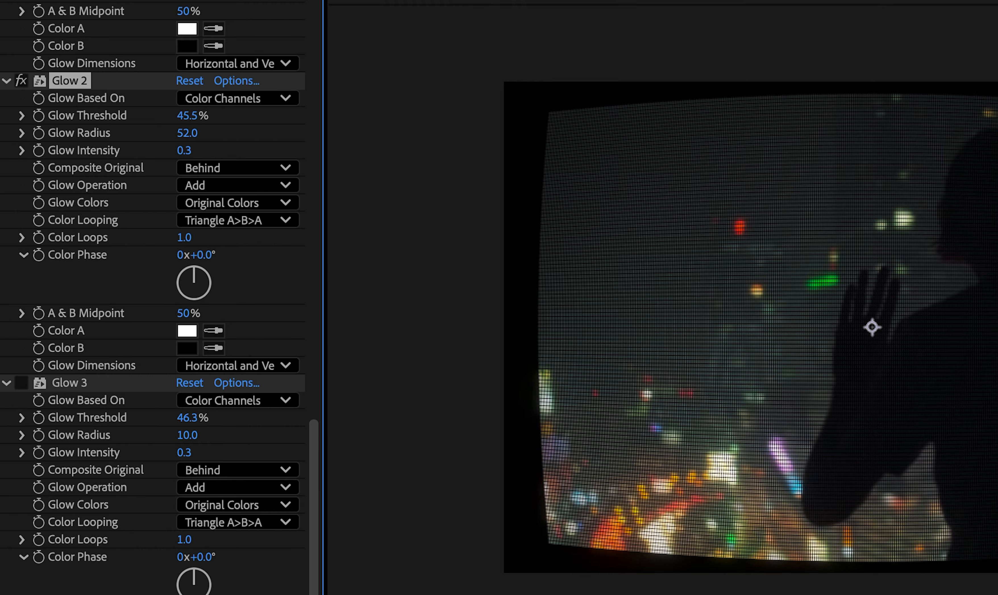
# Enable Glow 3 and set its threshold to 36.5% and its radius to 221
pyautogui.click(21, 383)
pyautogui.click(187, 417)
pyautogui.write('36')
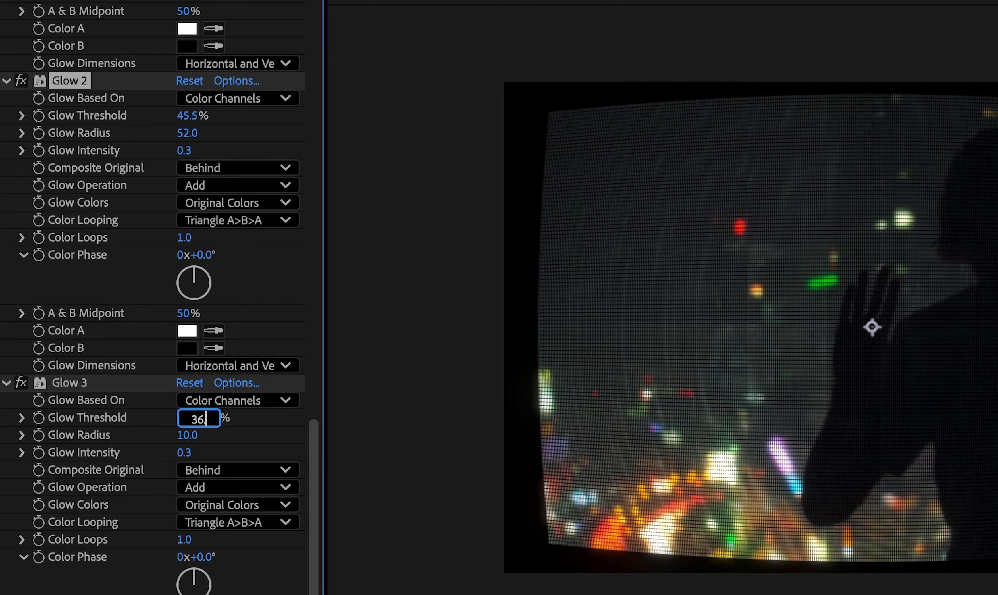
pyautogui.write('.5')
pyautogui.press('Return')
pyautogui.click(187, 435)
pyautogui.write('221')
pyautogui.press('Return')
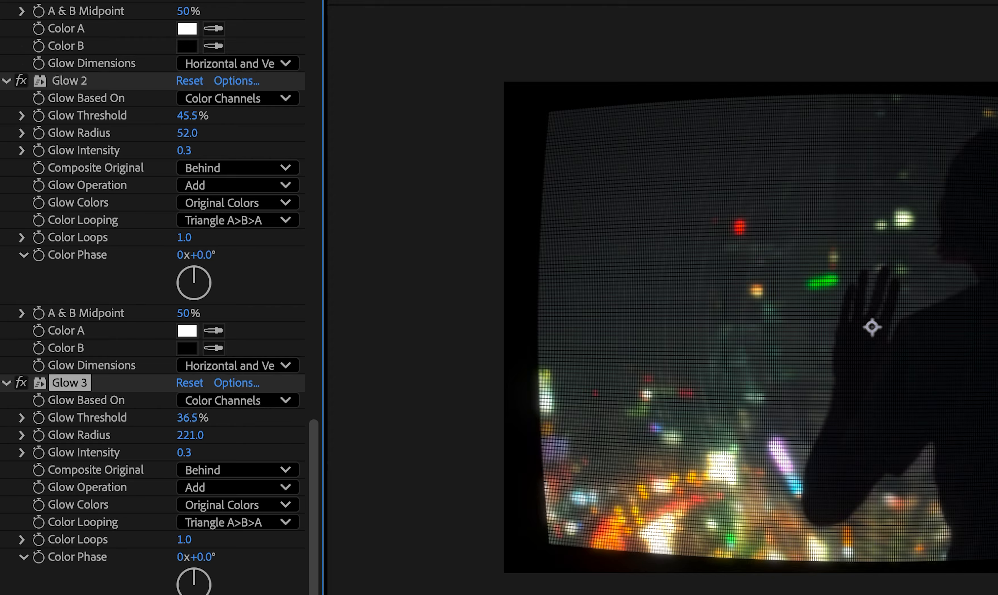
# Set the Glow 3 intensity to 0.6
pyautogui.click(189, 451)
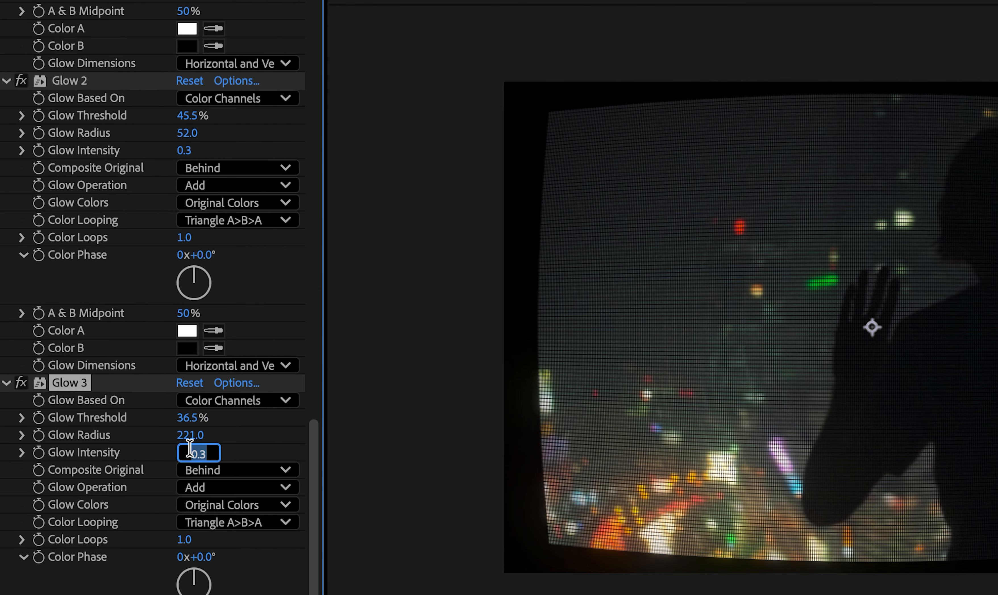
pyautogui.press('Return')
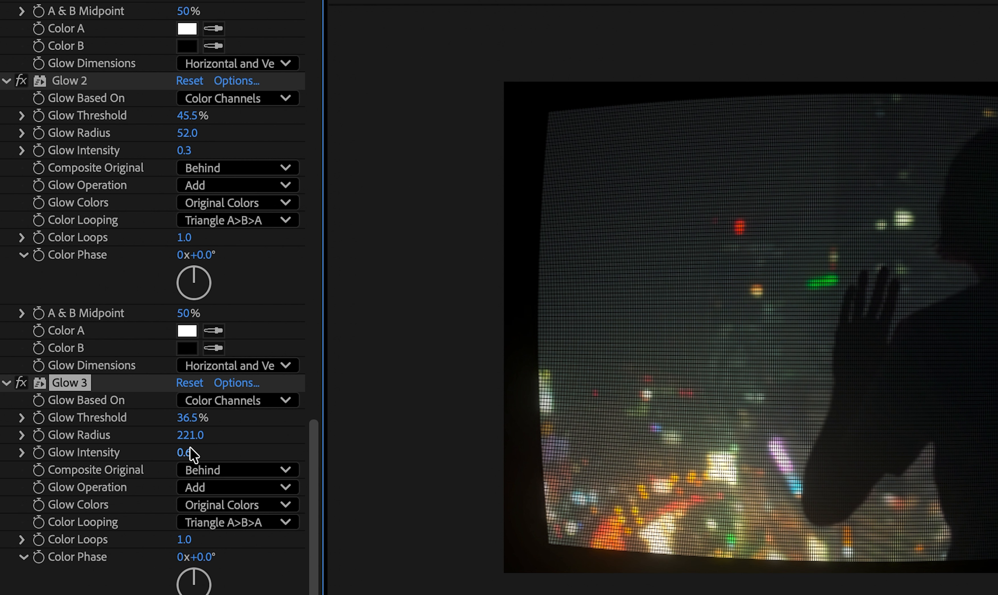
# Add a second adjustment layer and apply the Transform effect to it with the scale set to 120
pyautogui.rightClick(81, 537)
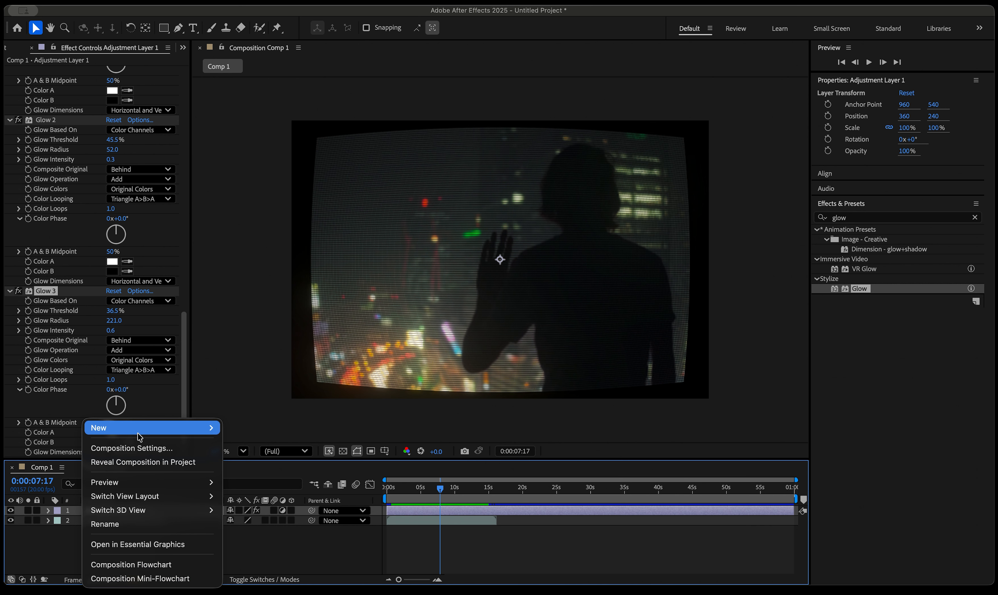
pyautogui.moveTo(139, 429)
pyautogui.click(285, 532)
pyautogui.click(829, 218)
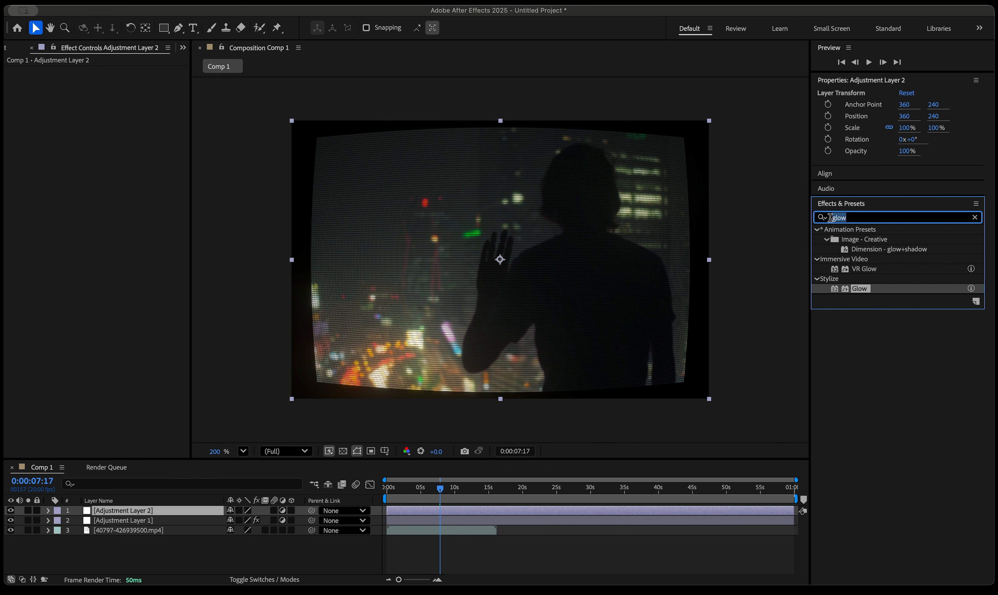
pyautogui.write('trans')
pyautogui.moveTo(867, 337); pyautogui.dragTo(503, 261)
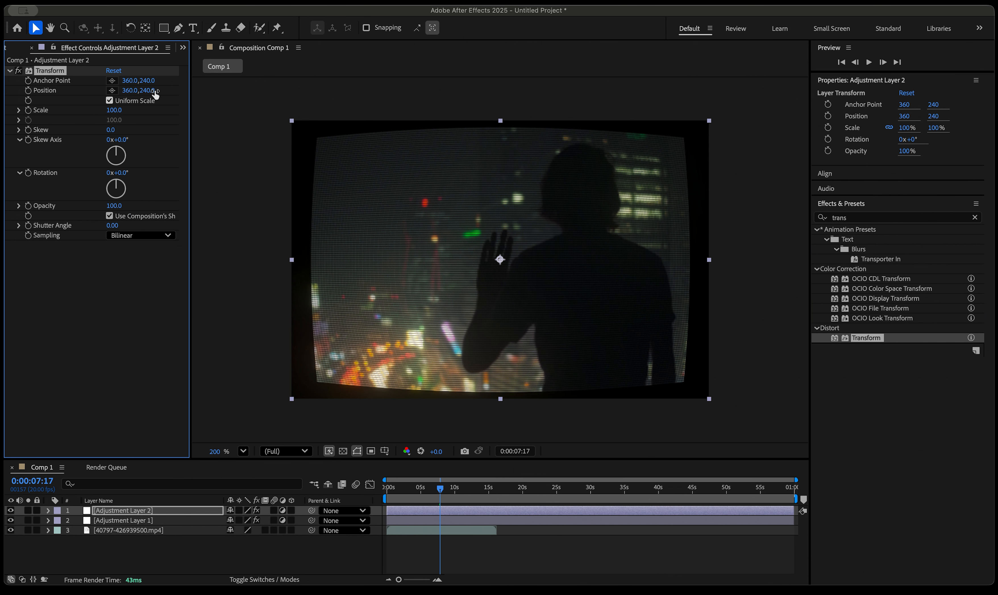
pyautogui.moveTo(118, 111); pyautogui.dragTo(118, 112)
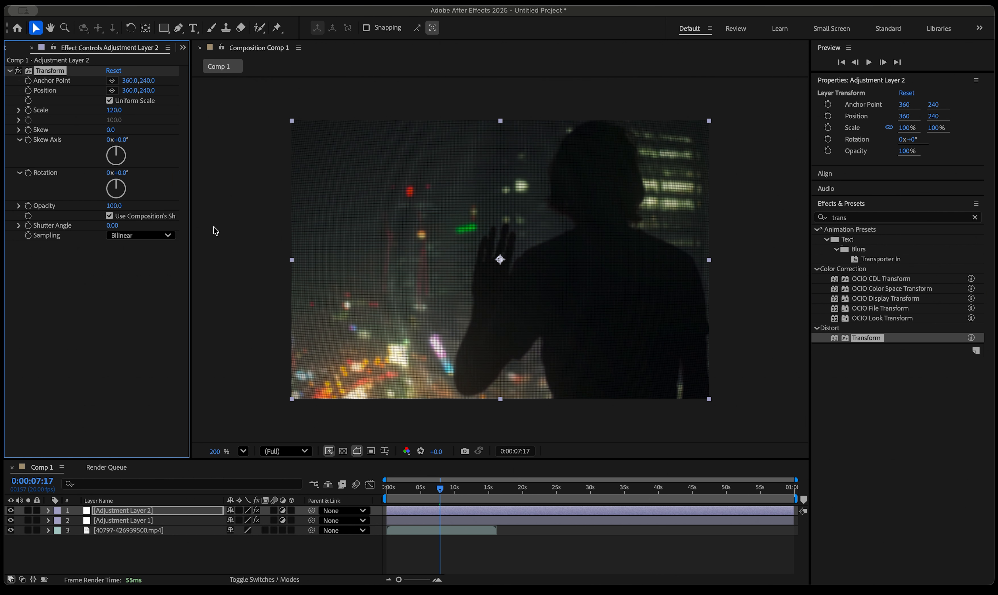
# Add a third adjustment layer with the Exposure effect and move it directly above the footage layer
pyautogui.rightClick(116, 544)
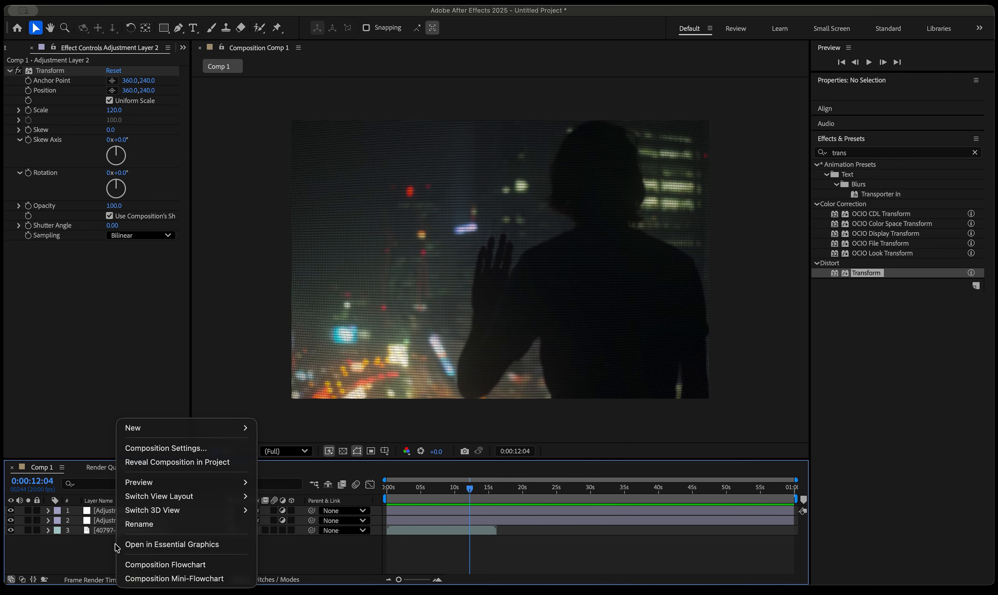
pyautogui.moveTo(186, 428)
pyautogui.click(312, 533)
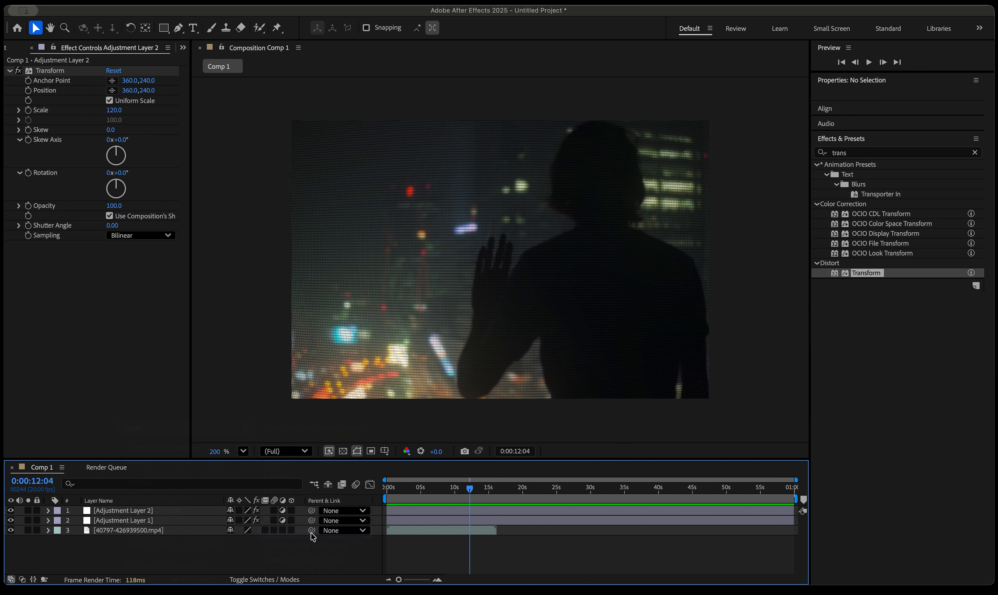
pyautogui.click(891, 217)
pyautogui.write('exposure')
pyautogui.moveTo(865, 308); pyautogui.dragTo(162, 355)
pyautogui.moveTo(118, 510); pyautogui.dragTo(122, 535)
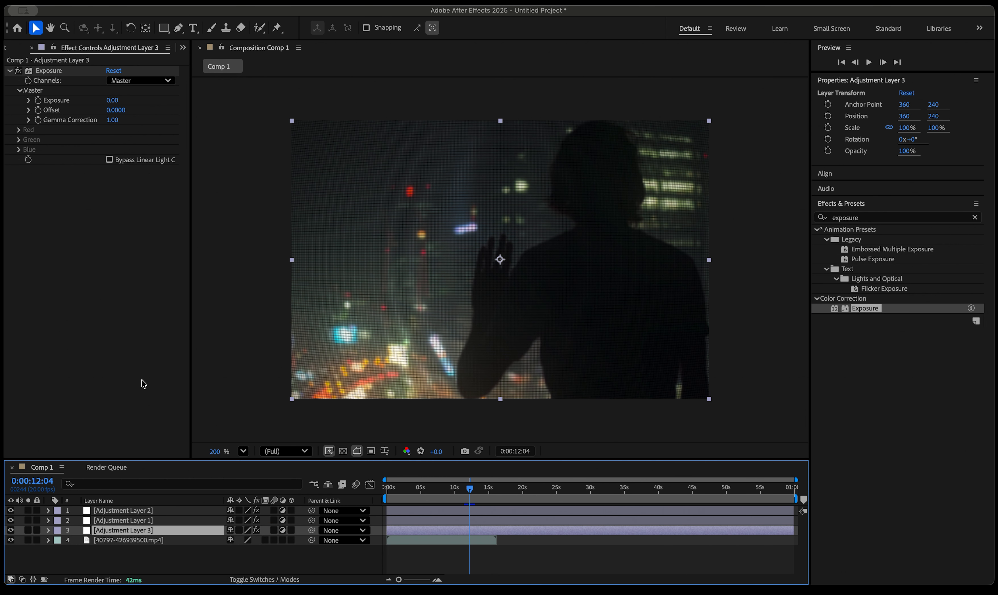
# Drive the Exposure value of Adjustment Layer 3 with the expression wiggle(12,0.3)
pyautogui.keyDown('alt'); pyautogui.click(39, 100); pyautogui.keyUp('alt')
pyautogui.click(505, 571)
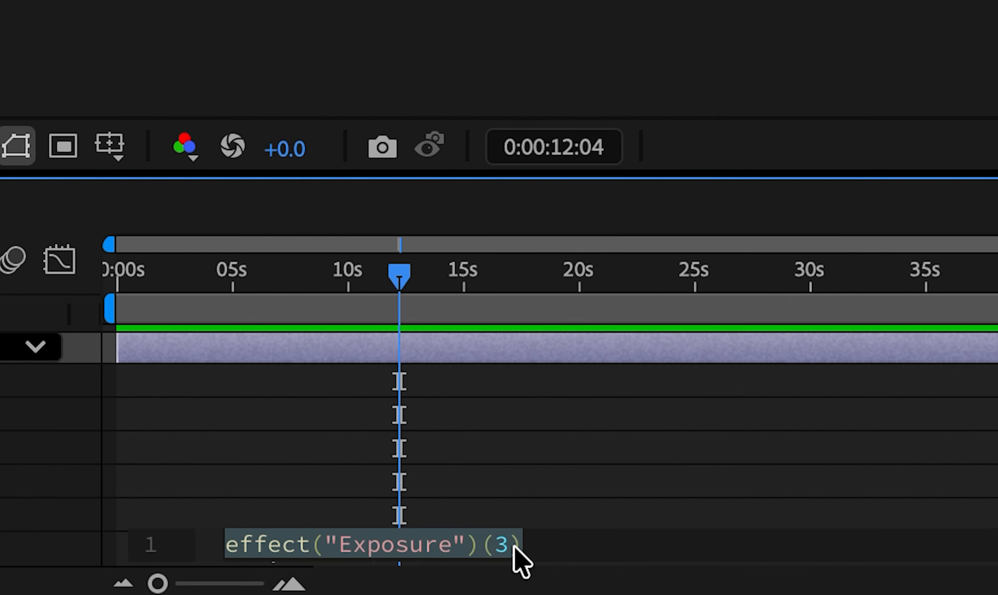
pyautogui.write('wiggle(12,0.3)')
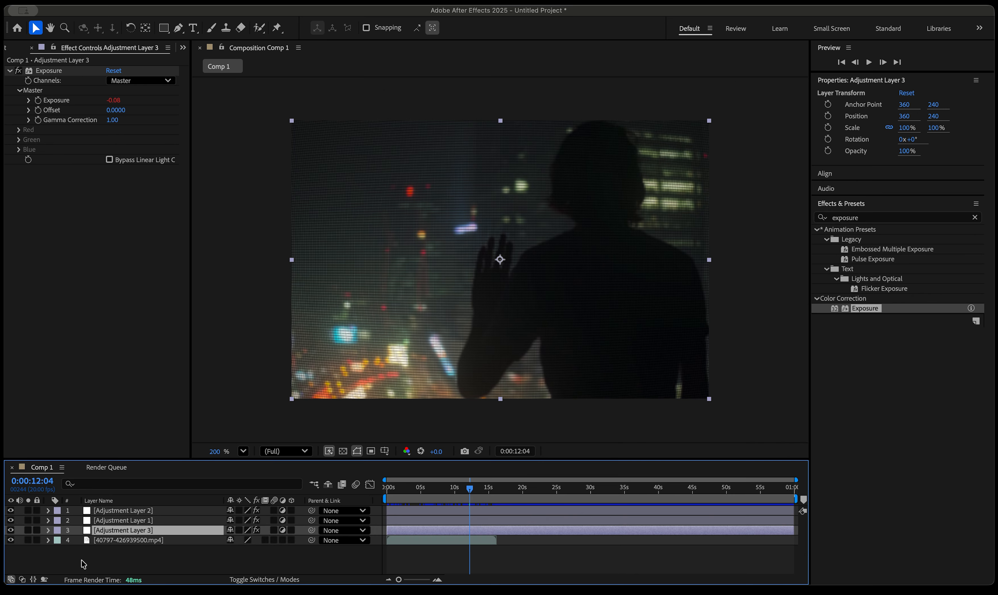
pyautogui.click(83, 564)
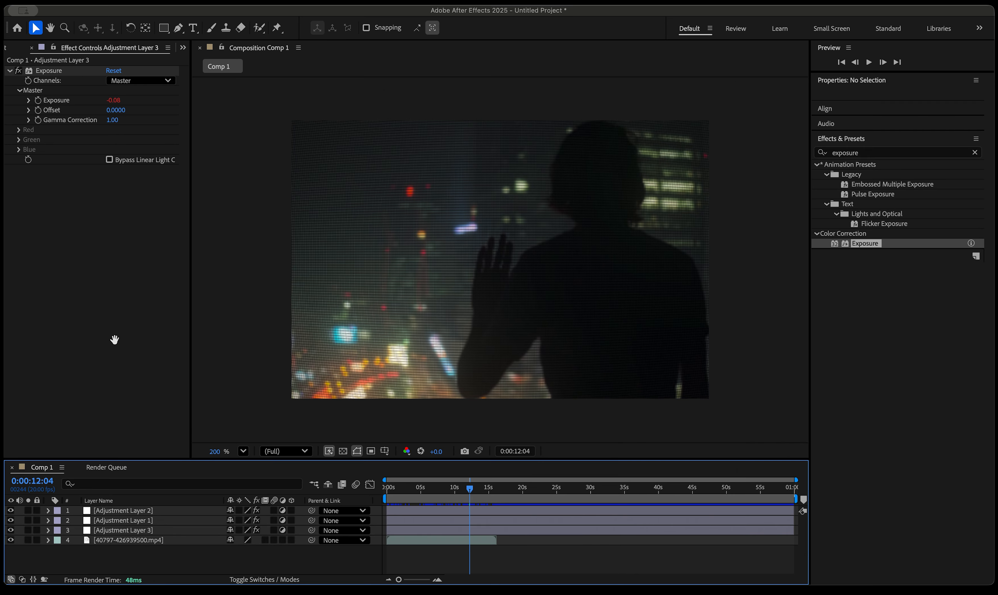
# Find Wave Warp, apply it to Adjustment Layer 3 and set its direction to 180°
pyautogui.click(880, 153)
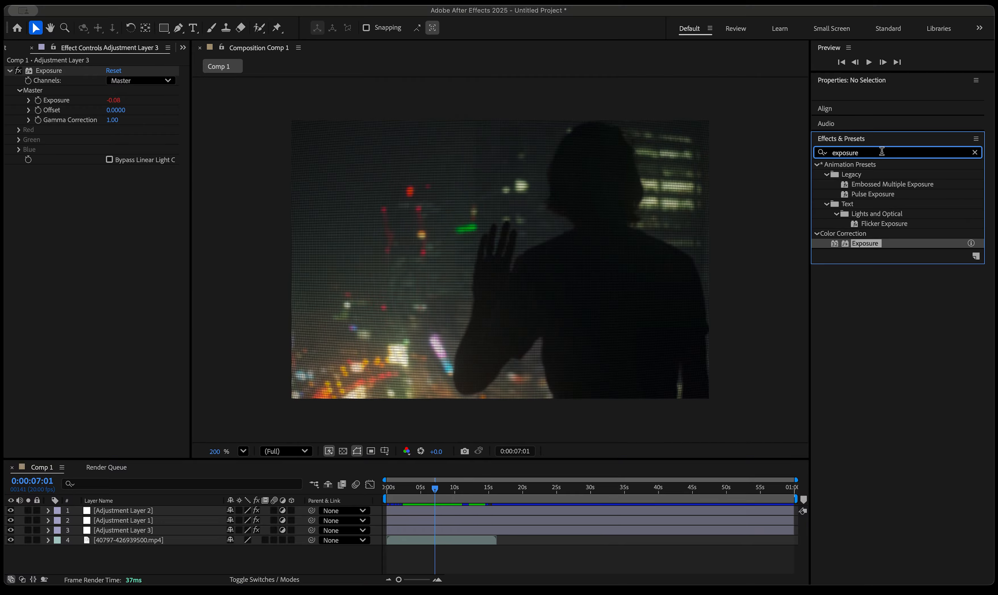
pyautogui.write('wave')
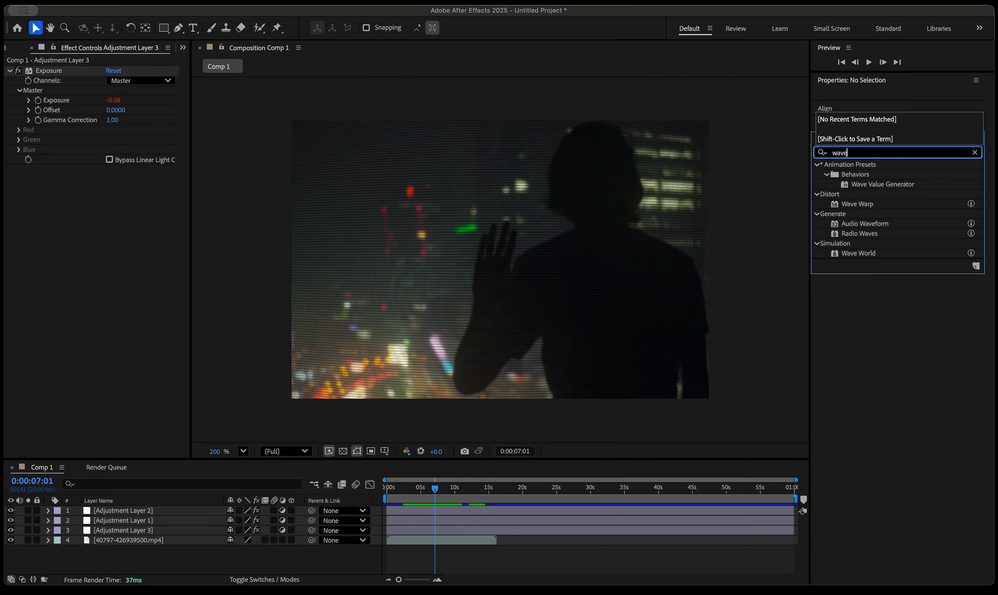
pyautogui.moveTo(857, 204); pyautogui.dragTo(499, 259)
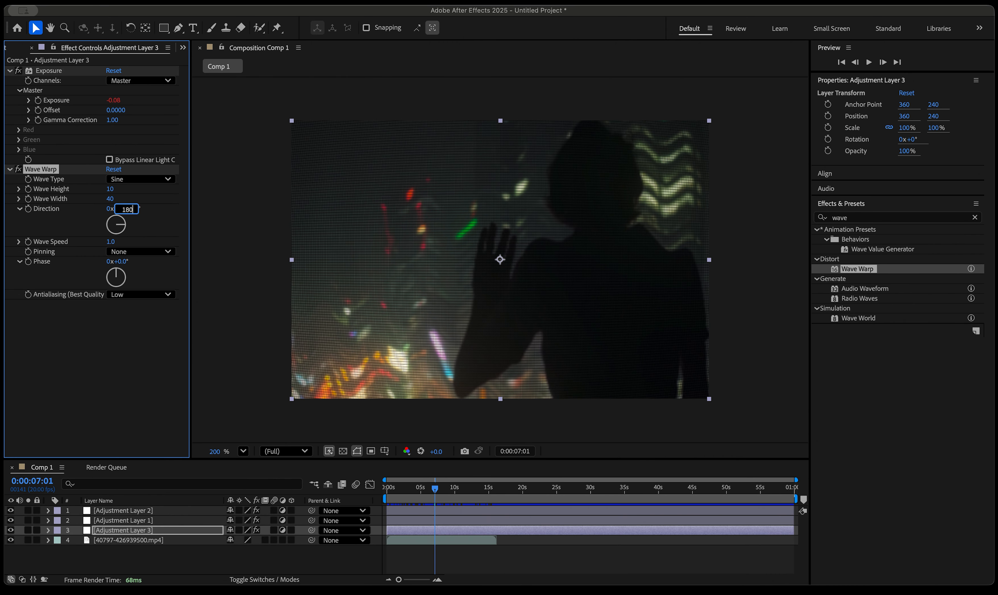
pyautogui.write('180')
pyautogui.press('Return')
# Set the Wave Warp height and width to 2 and preview the result
pyautogui.moveTo(110, 189)
pyautogui.mouseDown()
pyautogui.moveTo(92, 196)
pyautogui.moveTo(116, 194)
pyautogui.mouseUp()
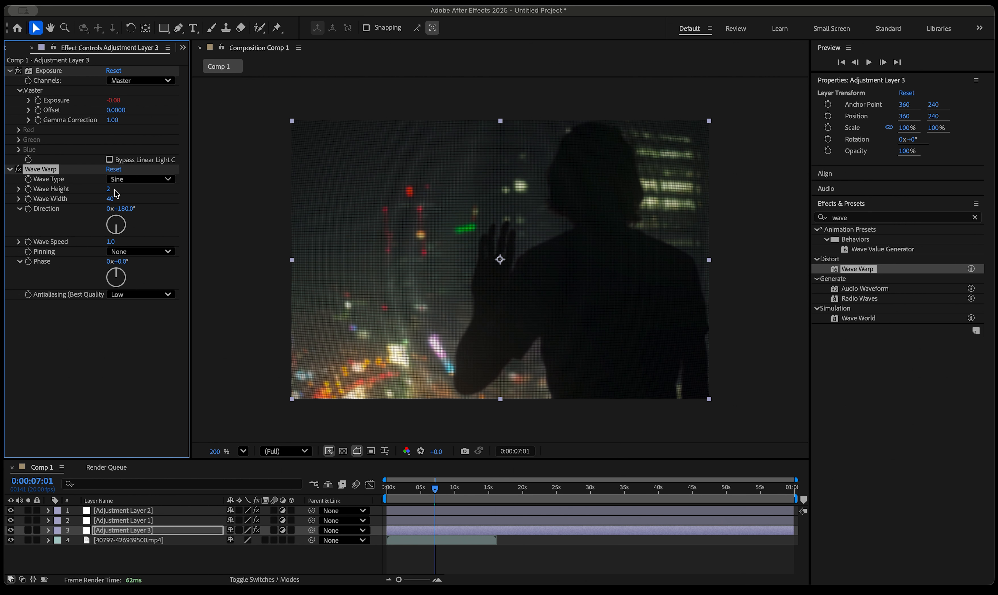
pyautogui.write('2')
pyautogui.press('Return')
pyautogui.press('space')
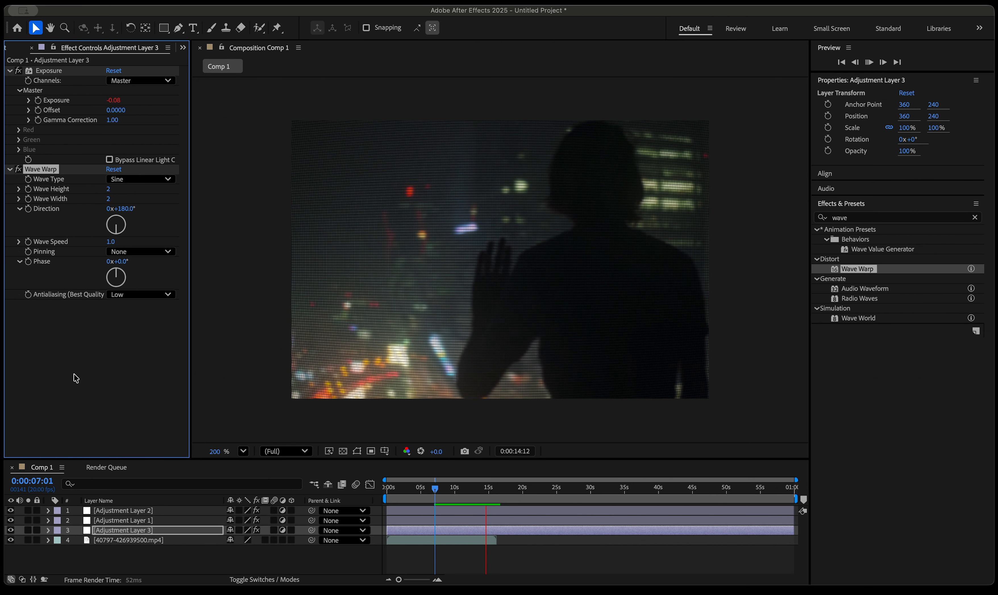
# Duplicate the footage layer three times and hide the original at the end of the layer stack
pyautogui.click(110, 541)
pyautogui.press('super+d')
pyautogui.press('super+d')
pyautogui.press('super+d')
pyautogui.click(10, 570)
# Rename the three visible footage copies R, G and B from the uppermost one down
pyautogui.rightClick(122, 541)
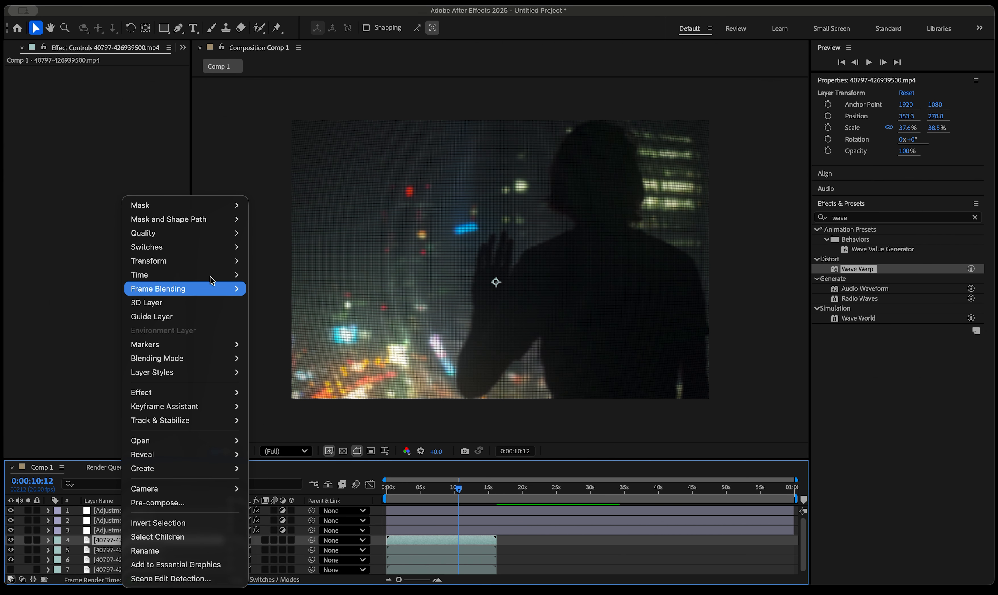
pyautogui.click(172, 551)
pyautogui.write('R')
pyautogui.click(159, 552)
pyautogui.rightClick(159, 552)
pyautogui.click(178, 551)
pyautogui.write('G')
pyautogui.rightClick(175, 560)
pyautogui.click(199, 552)
pyautogui.write('B')
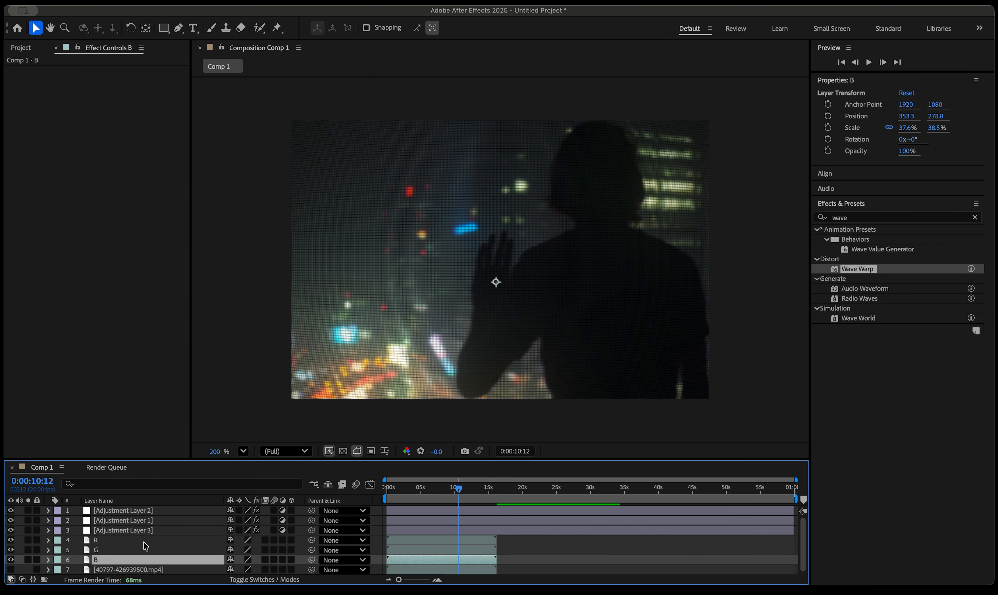
# Apply the Shift Channels effect to the R, G and B layers
pyautogui.click(145, 541)
pyautogui.click(865, 218)
pyautogui.write('shift')
pyautogui.moveTo(871, 309); pyautogui.dragTo(178, 541)
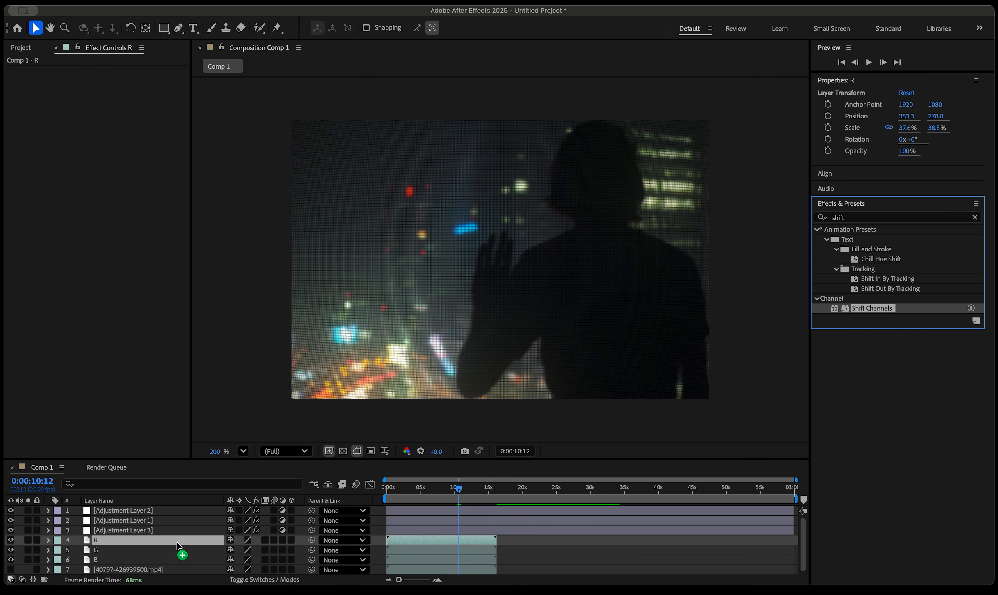
pyautogui.click(101, 550)
pyautogui.press('super+v')
pyautogui.click(102, 561)
pyautogui.press('super+v')
# Set the B layer's Shift Channels to take green and red from Full Off
pyautogui.click(136, 102)
pyautogui.click(131, 238)
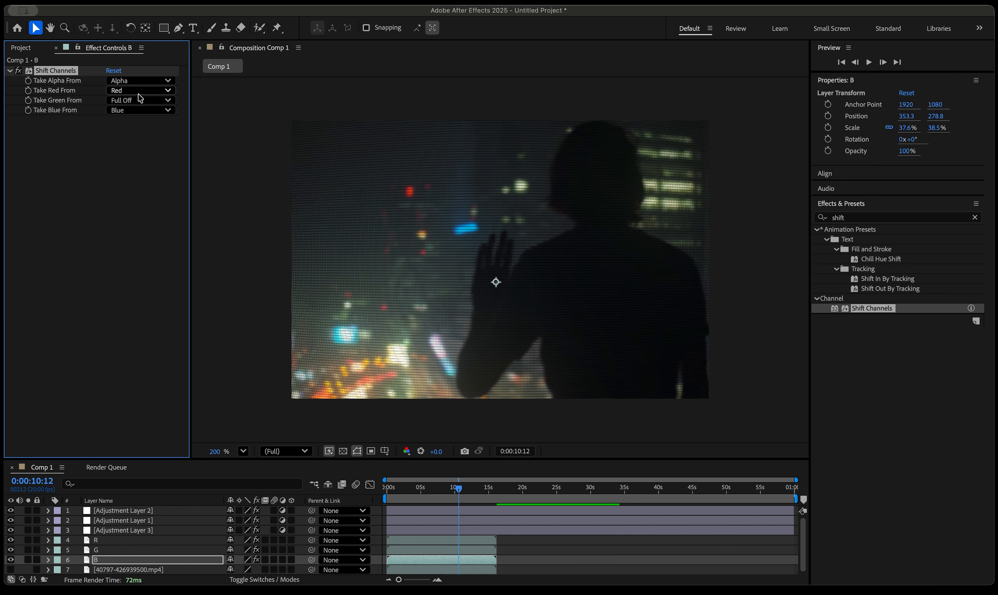
pyautogui.click(138, 91)
pyautogui.click(131, 228)
pyautogui.click(138, 83)
# Set the G layer's Shift Channels to take blue and red from Full Off, keeping only green
pyautogui.click(101, 550)
pyautogui.click(138, 100)
pyautogui.click(87, 198)
pyautogui.click(143, 109)
pyautogui.click(142, 247)
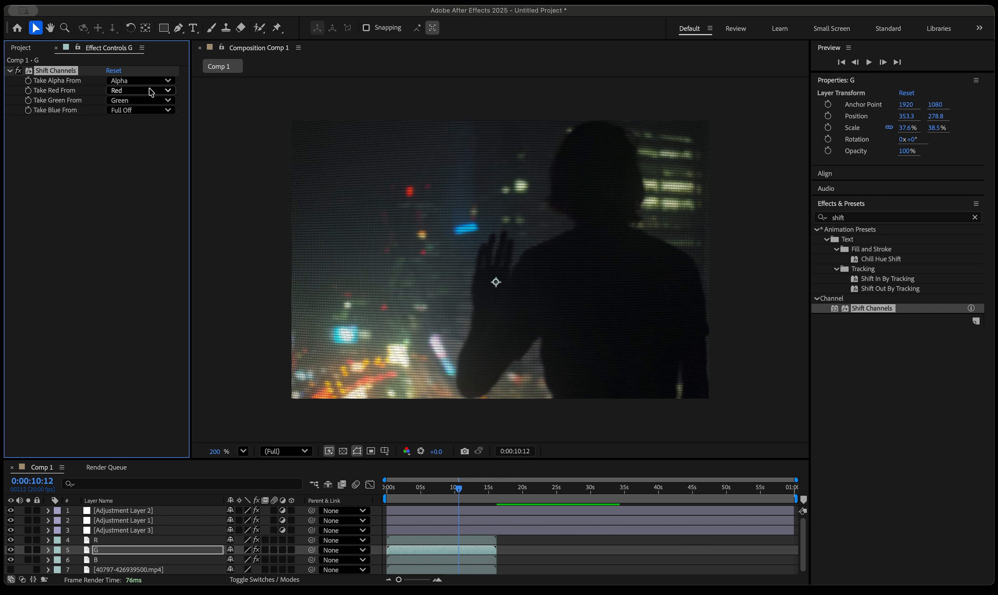
pyautogui.click(147, 91)
pyautogui.click(142, 228)
# Set the R layer's Shift Channels to take green and blue from Full Off
pyautogui.click(101, 540)
pyautogui.click(144, 100)
pyautogui.click(150, 239)
pyautogui.click(148, 109)
# Set the blending mode of the R, G and B layers to Screen
pyautogui.rightClick(107, 540)
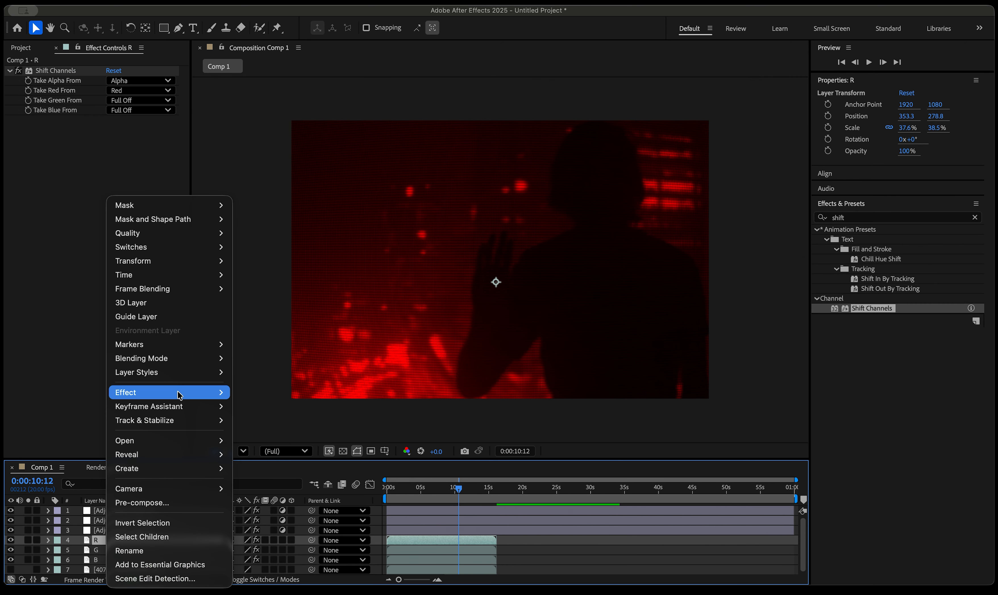
pyautogui.moveTo(178, 358)
pyautogui.click(300, 186)
pyautogui.rightClick(110, 551)
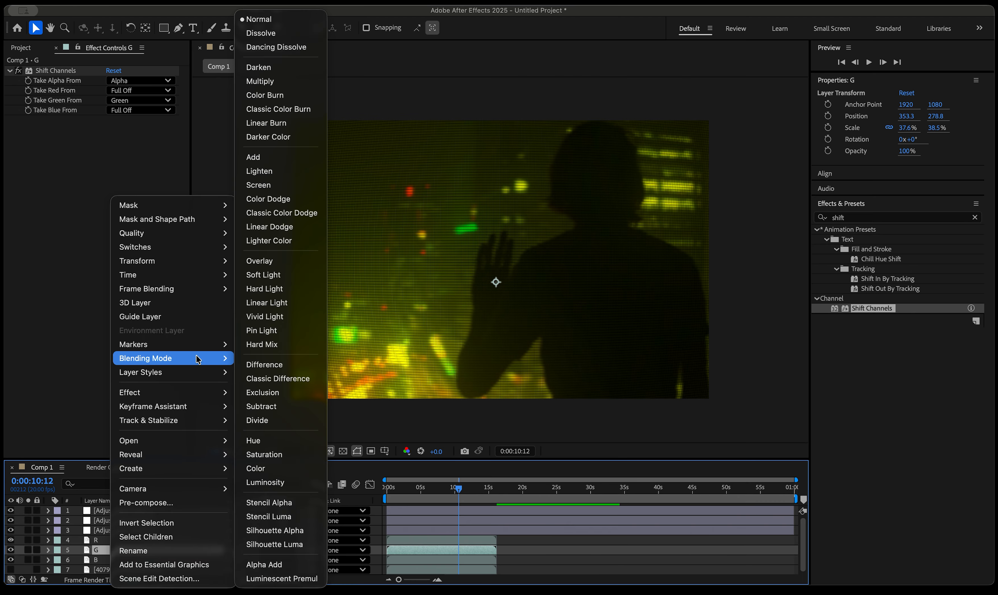
pyautogui.click(283, 187)
pyautogui.click(123, 560)
pyautogui.rightClick(151, 559)
pyautogui.moveTo(227, 357)
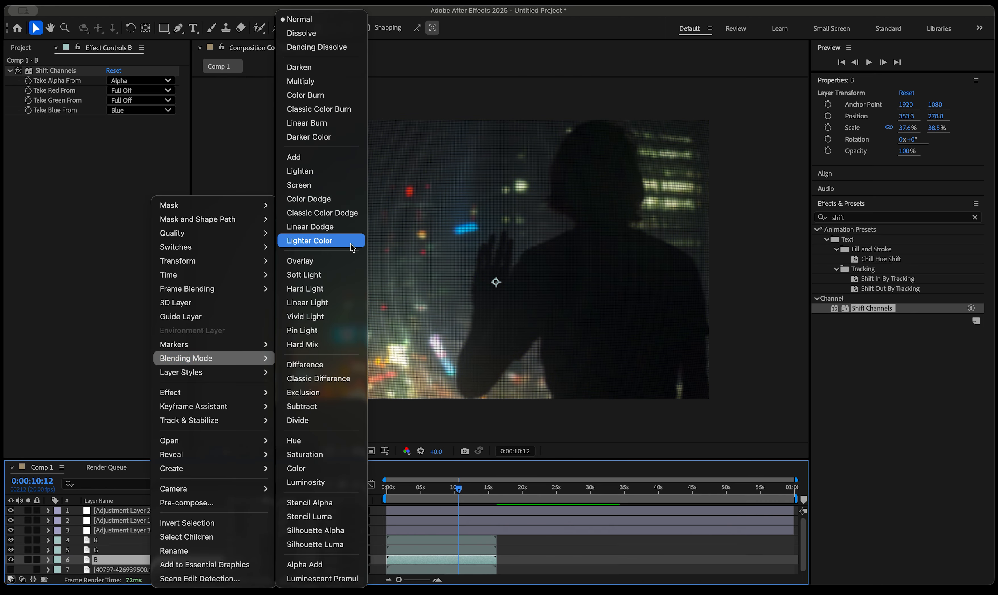
pyautogui.click(308, 199)
# Offset the G layer to about 352.2, 279.4 and the R layer to about 356.1, 279.4 to separate the colours
pyautogui.click(443, 349)
pyautogui.hotkey('shift', 'Left')
pyautogui.hotkey('ctrl', 'Up')
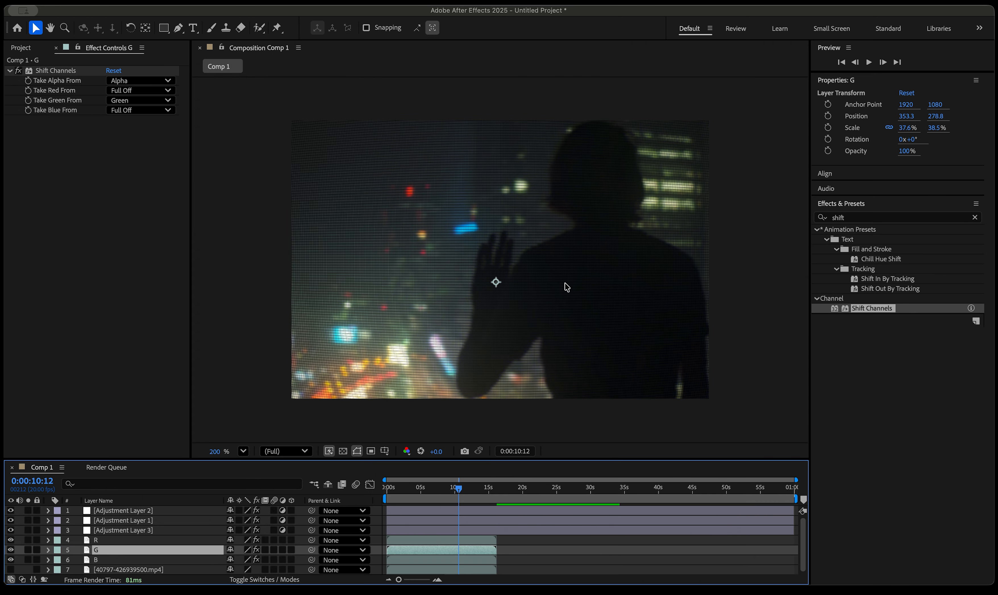
pyautogui.scroll(3, 564, 285)
pyautogui.hotkey('ctrl', 'Up')
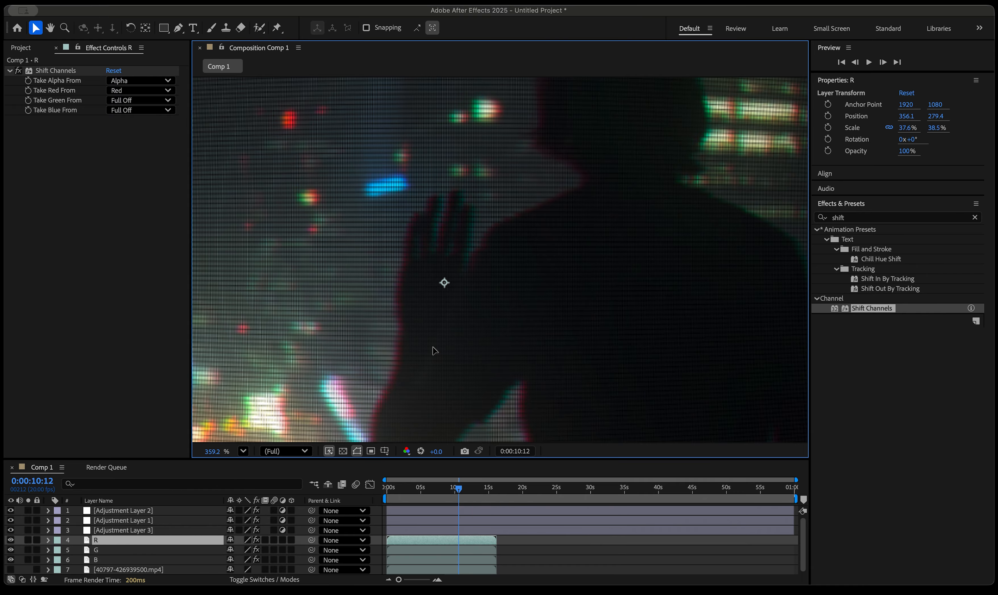
pyautogui.scroll(-3, 433, 349)
pyautogui.press('space')
# Offset the B layer to about 356.3, 279.3 and preview the colour separation
pyautogui.click(156, 548)
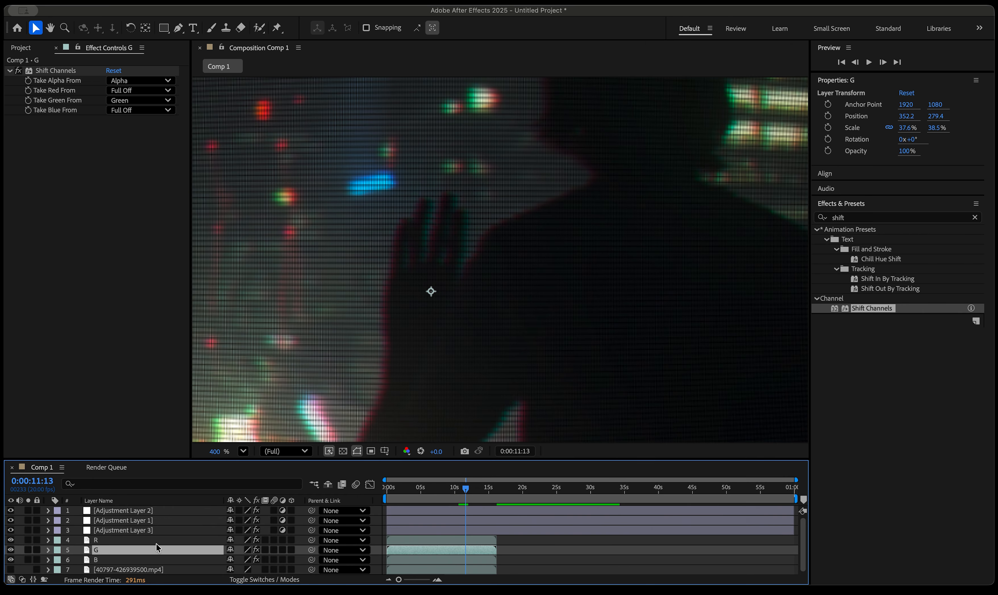
pyautogui.hotkey('ctrl', 'Down')
pyautogui.scroll(-3, 479, 296)
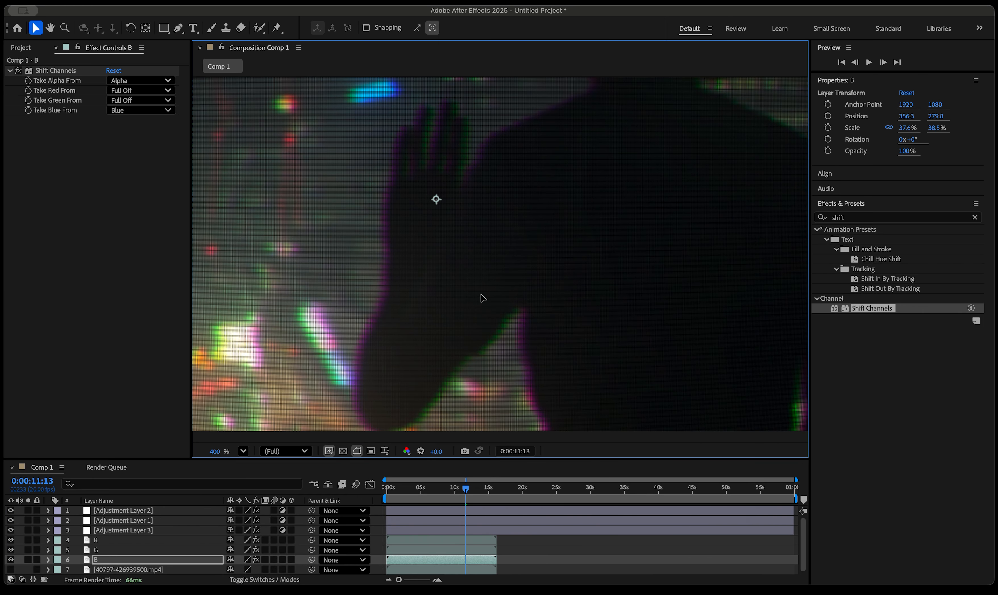
pyautogui.scroll(-5, 482, 299)
pyautogui.press('space')
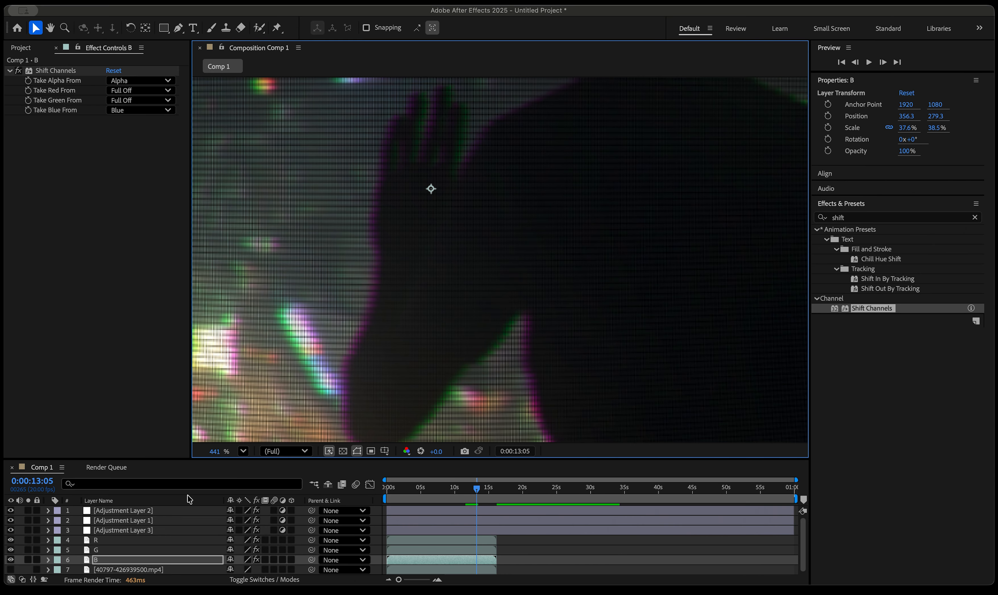
# Move the R layer to about 353.9, 279.4 and play back the composition
pyautogui.click(162, 540)
pyautogui.moveTo(456, 324); pyautogui.dragTo(449, 323)
pyautogui.press('space')
pyautogui.scroll(-3, 449, 324)
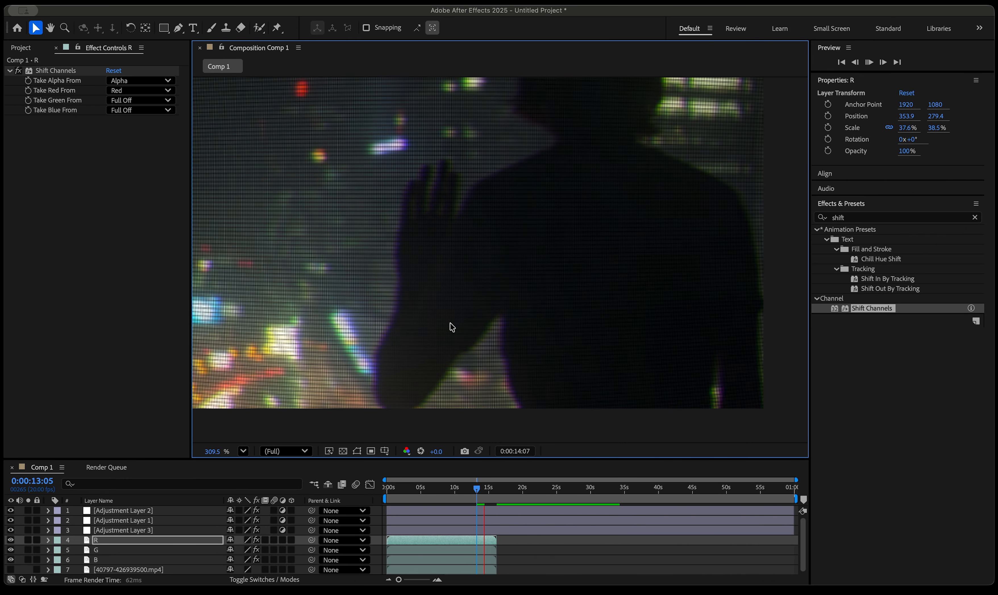
pyautogui.scroll(-3, 452, 327)
pyautogui.press('space')
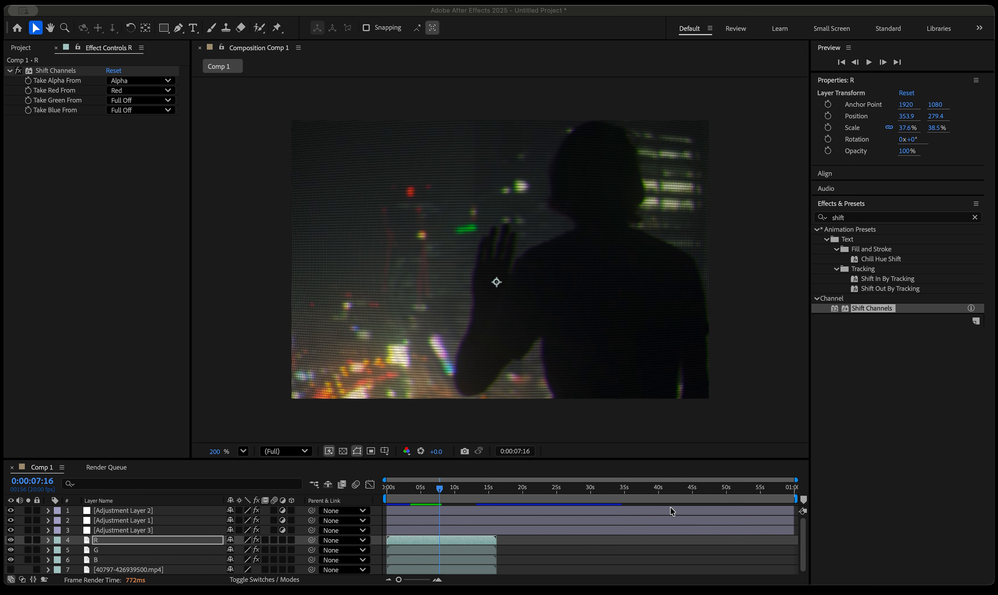
# Place Texturelabs_LensFX_221M.jpg above all layers and copy the CC Lens effect from Adjustment Layer 1 onto it
pyautogui.moveTo(670, 507); pyautogui.dragTo(592, 311)
pyautogui.click(115, 528)
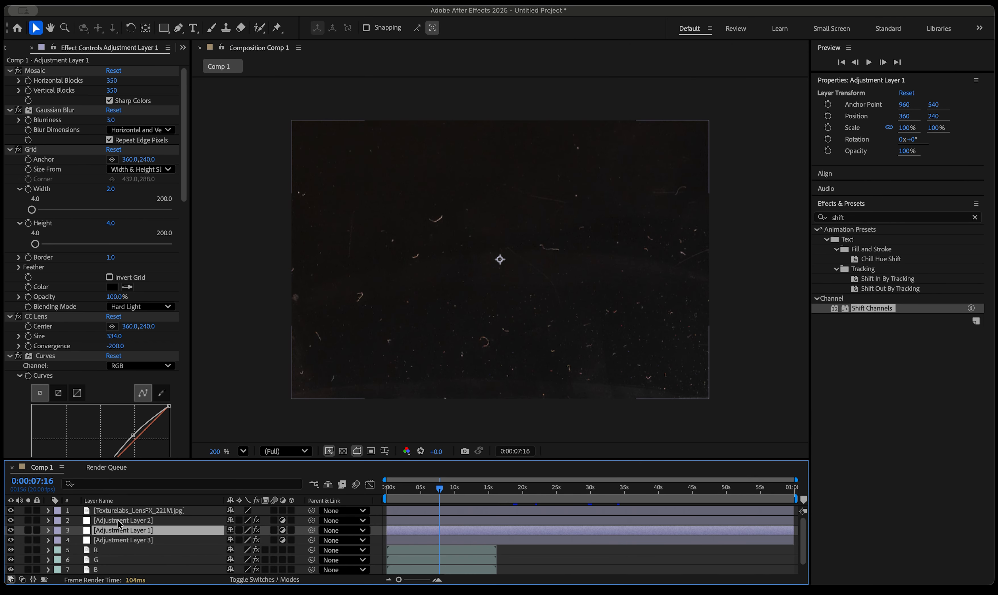
pyautogui.click(38, 318)
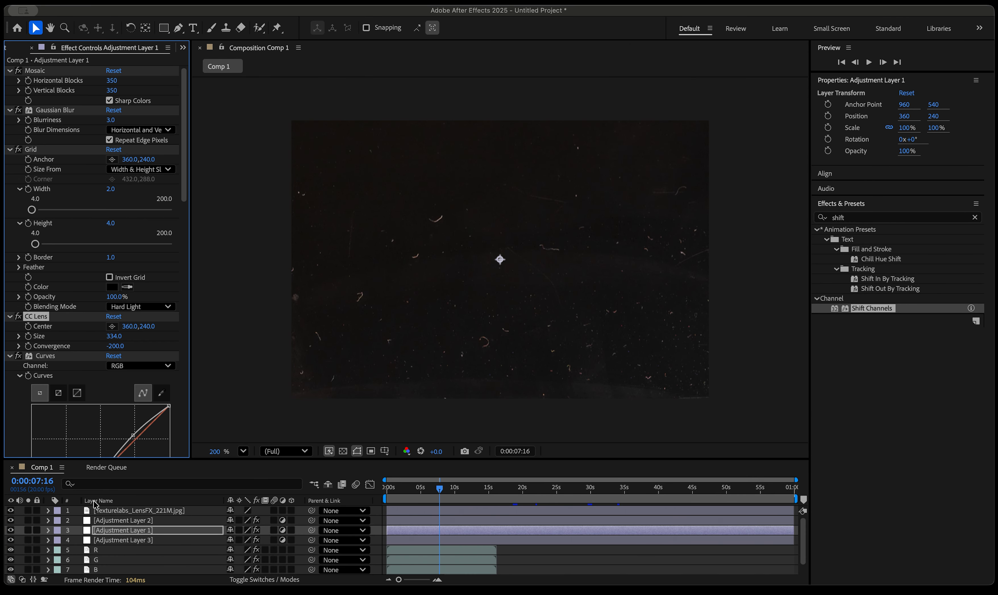
pyautogui.click(112, 513)
pyautogui.hotkey('ctrl', 'v')
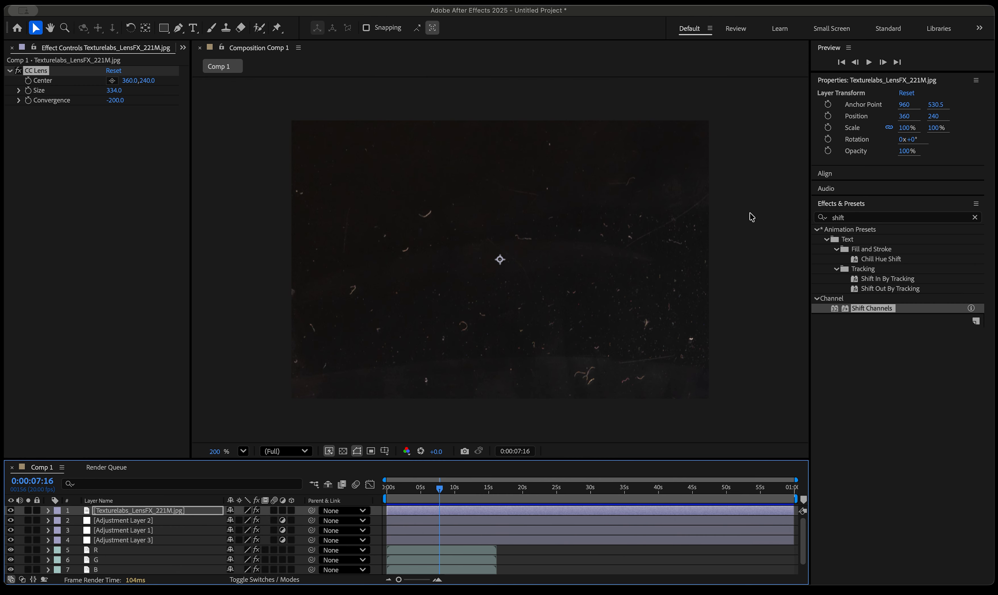
# Set the blending mode of the Texturelabs_LensFX_221M.jpg layer to Linear Dodge
pyautogui.rightClick(136, 511)
pyautogui.moveTo(204, 361)
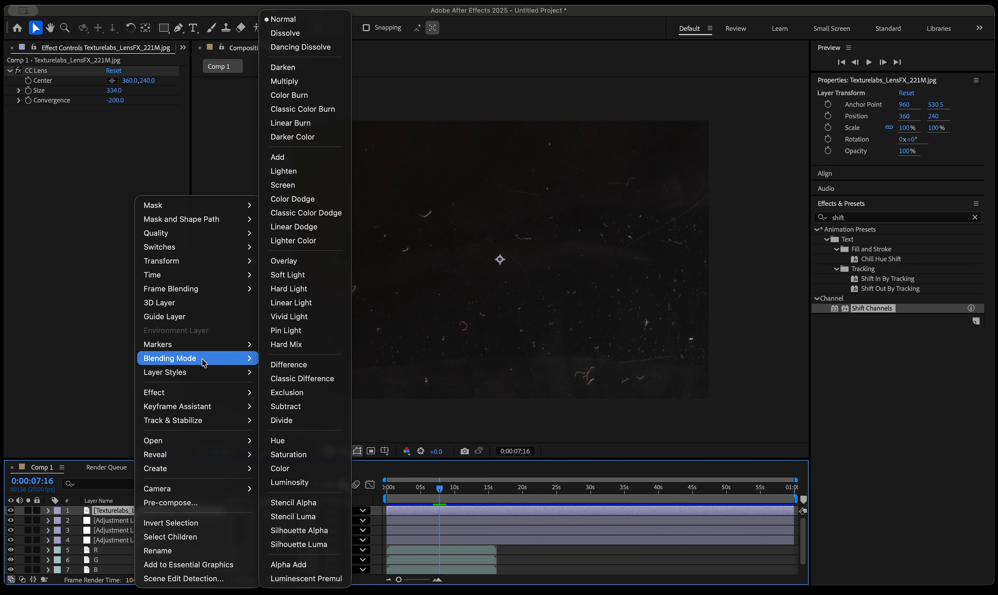
pyautogui.click(324, 227)
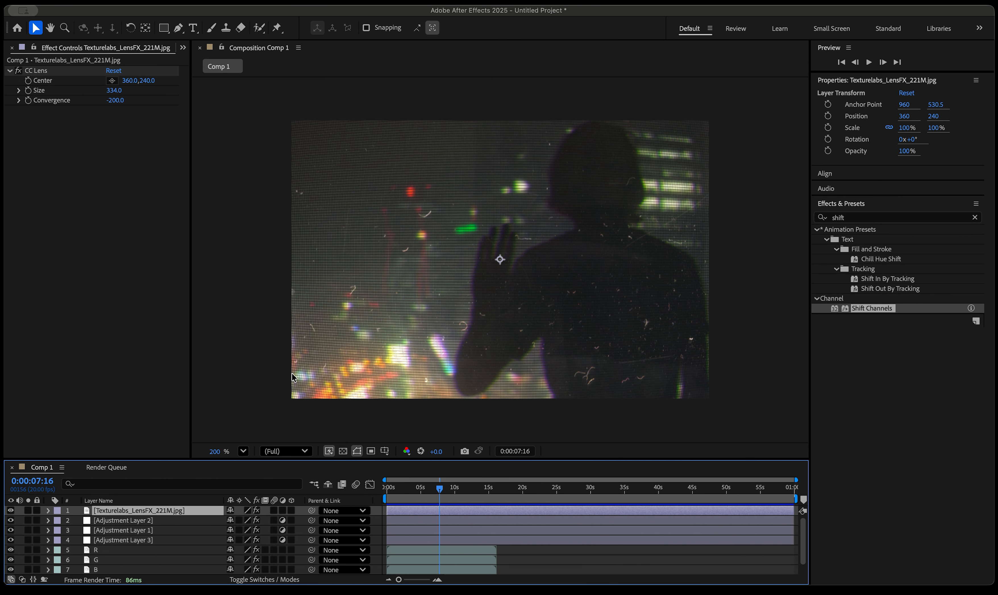
# Lower the opacity of the Texturelabs_LensFX_221M.jpg layer to 15%
pyautogui.click(48, 510)
pyautogui.click(58, 531)
pyautogui.scroll(-3, 162, 543)
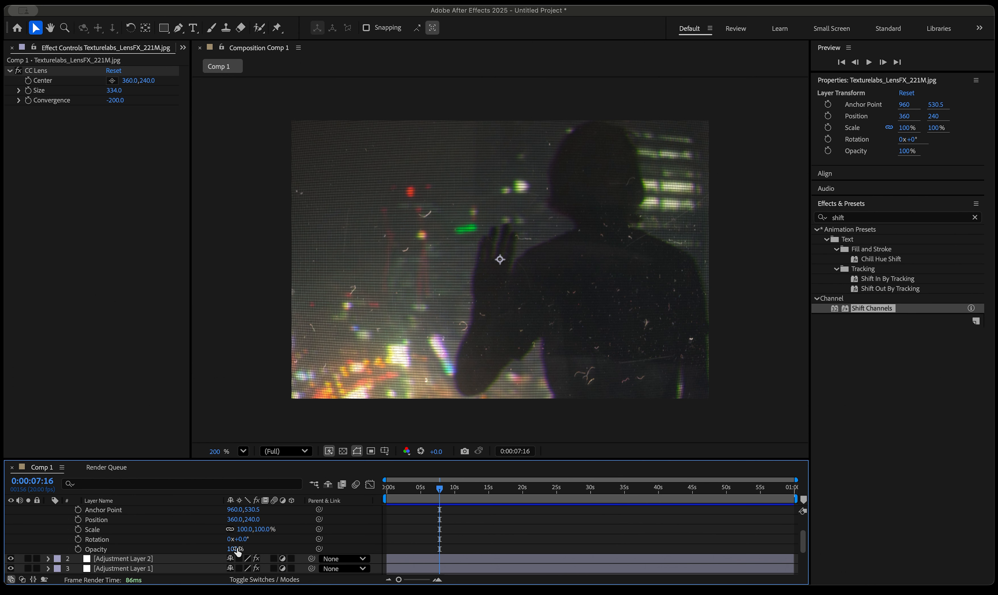
pyautogui.click(236, 549)
pyautogui.write('10')
pyautogui.press('Return')
pyautogui.click(232, 550)
pyautogui.write('15')
pyautogui.press('Return')
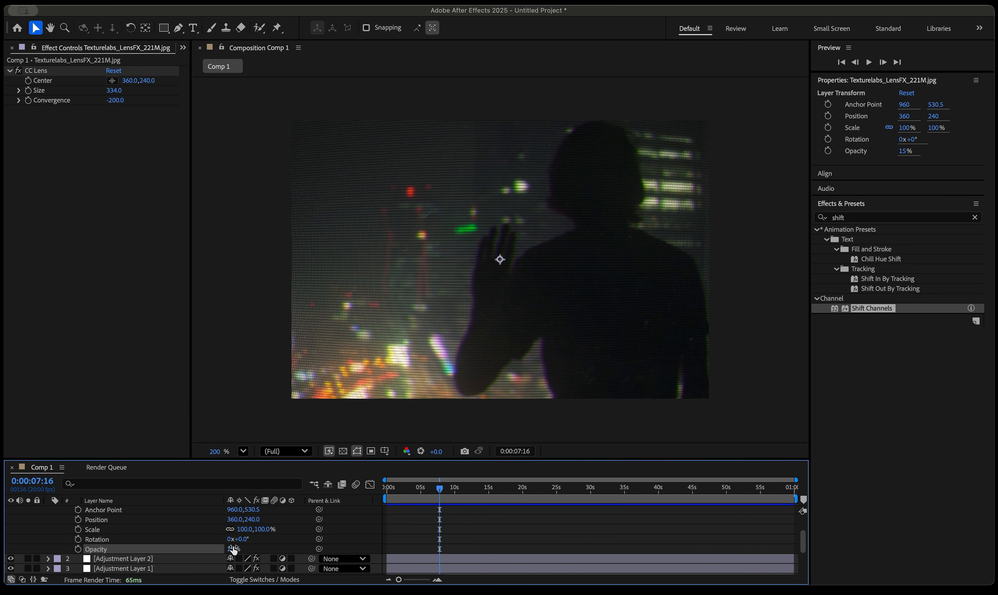
# Apply a Gaussian Blur to the dust texture layer with a blurriness of 3
pyautogui.scroll(3, 599, 369)
pyautogui.scroll(-1, 600, 369)
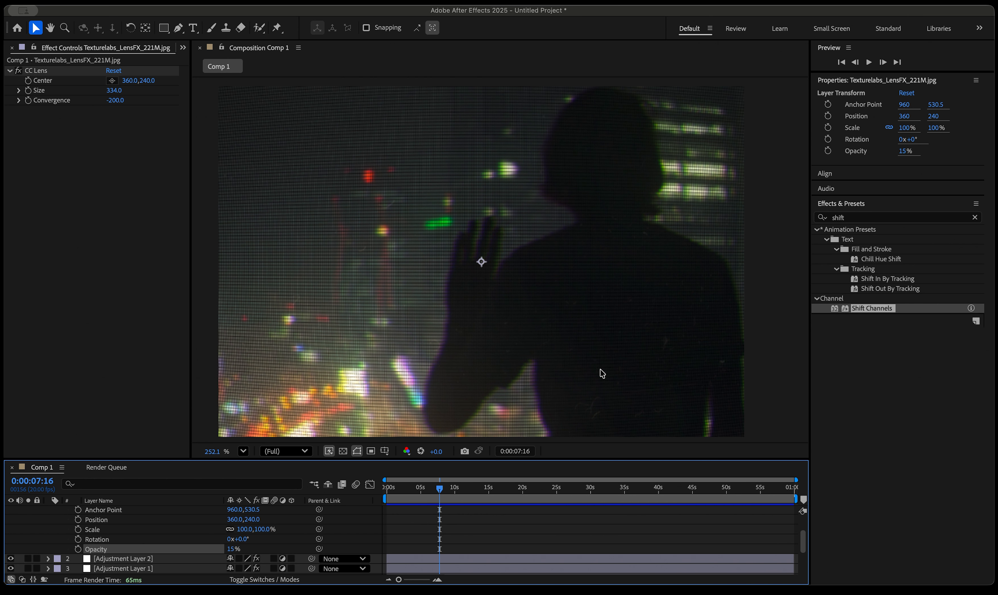
pyautogui.click(817, 218)
pyautogui.write('gau')
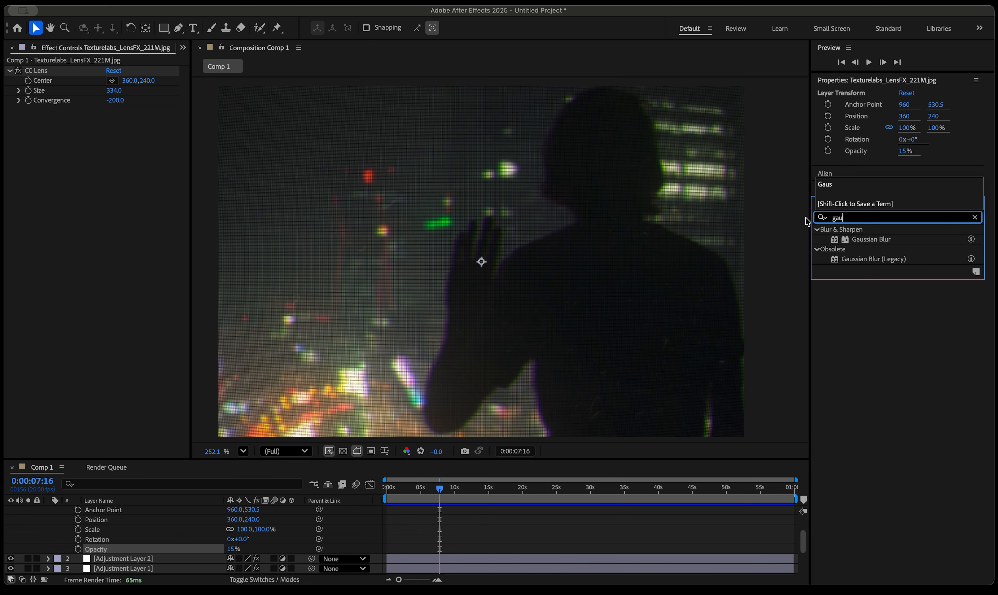
pyautogui.moveTo(871, 239); pyautogui.dragTo(116, 123)
pyautogui.scroll(3, 554, 291)
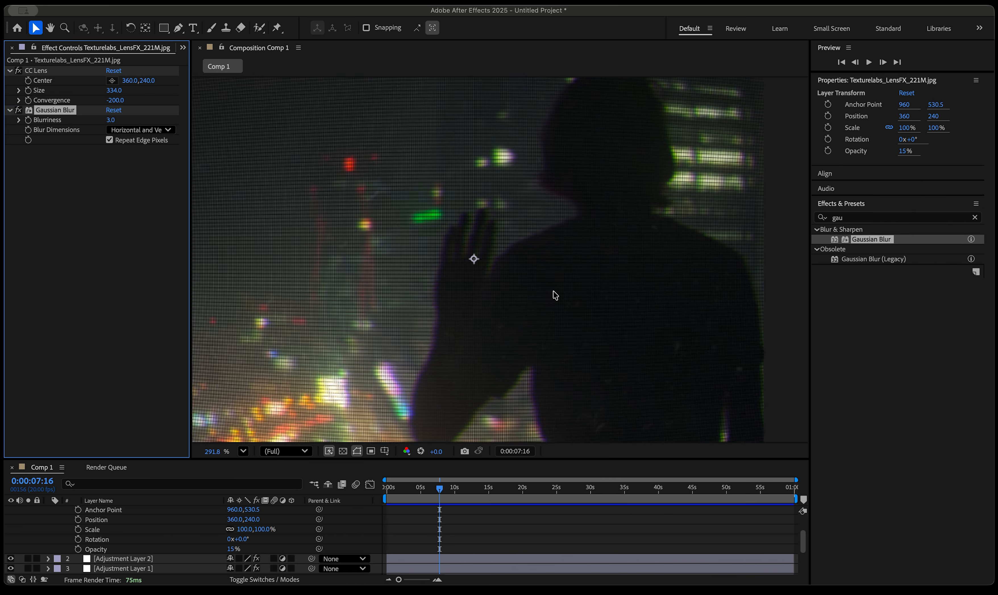
pyautogui.scroll(-4, 554, 290)
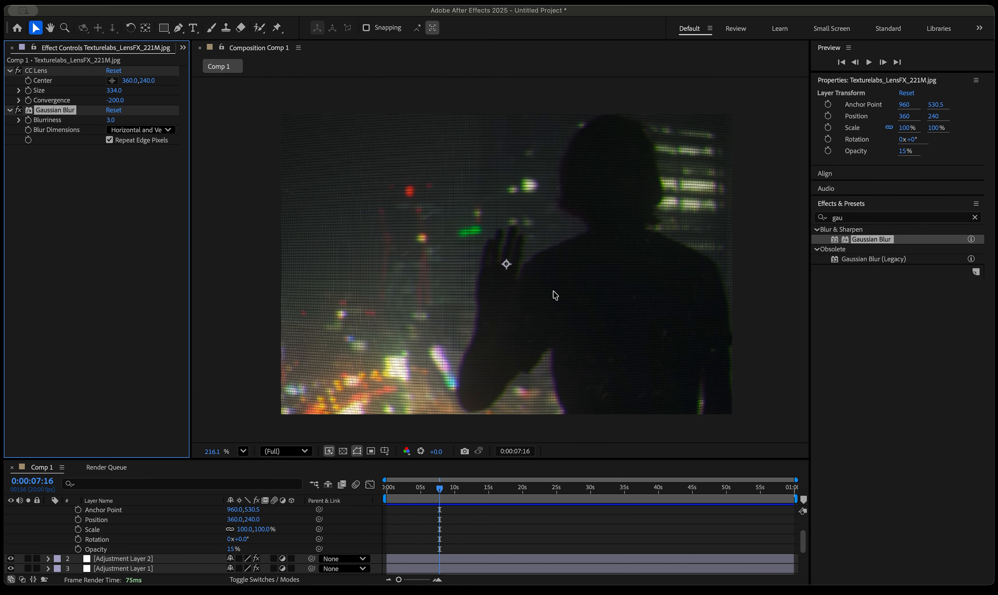
# Preview the composition, collapse the texture layer's properties, and play it back again from the first frame
pyautogui.press('space')
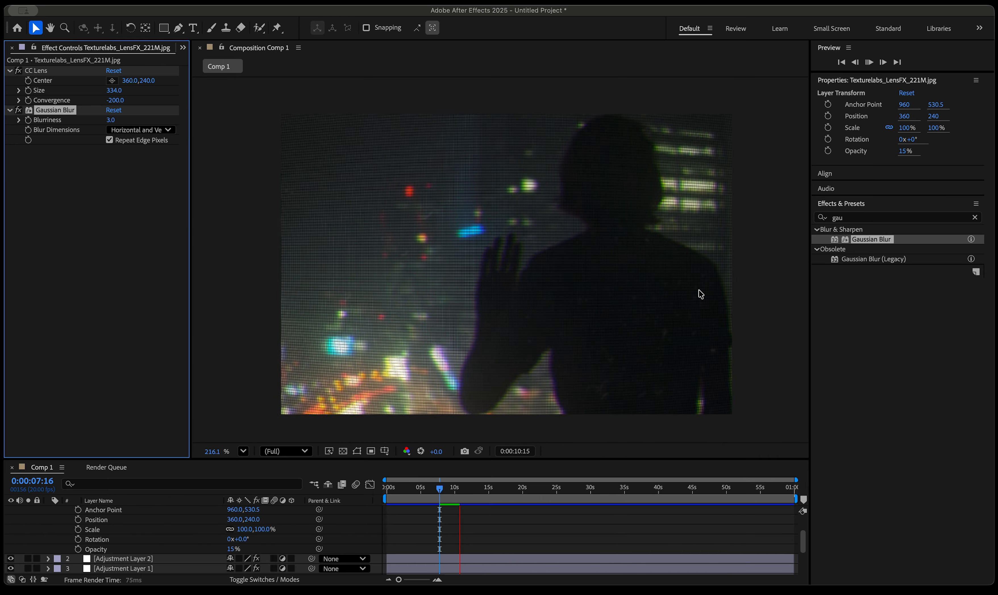
pyautogui.scroll(3, 60, 520)
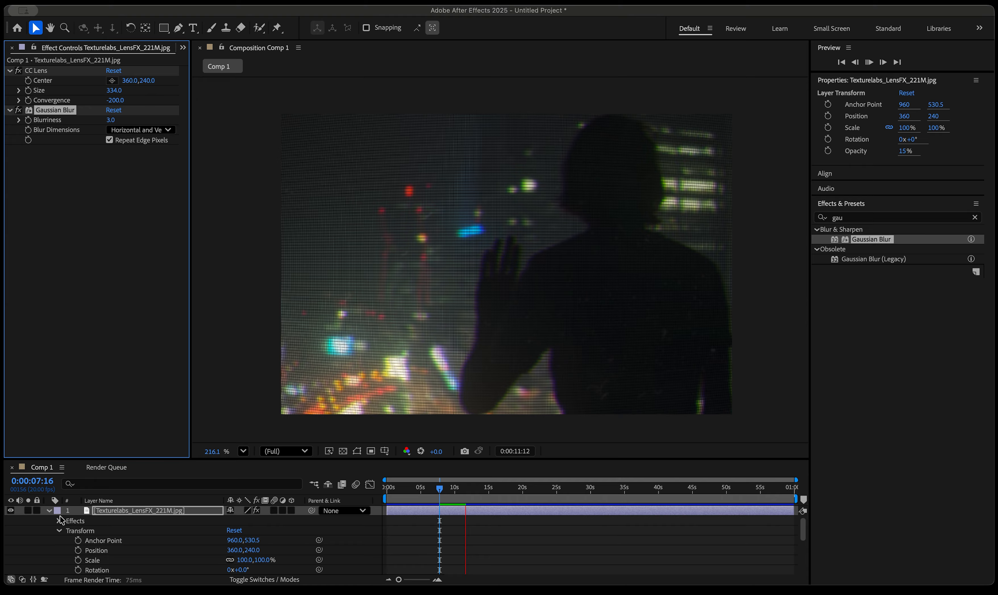
pyautogui.click(47, 510)
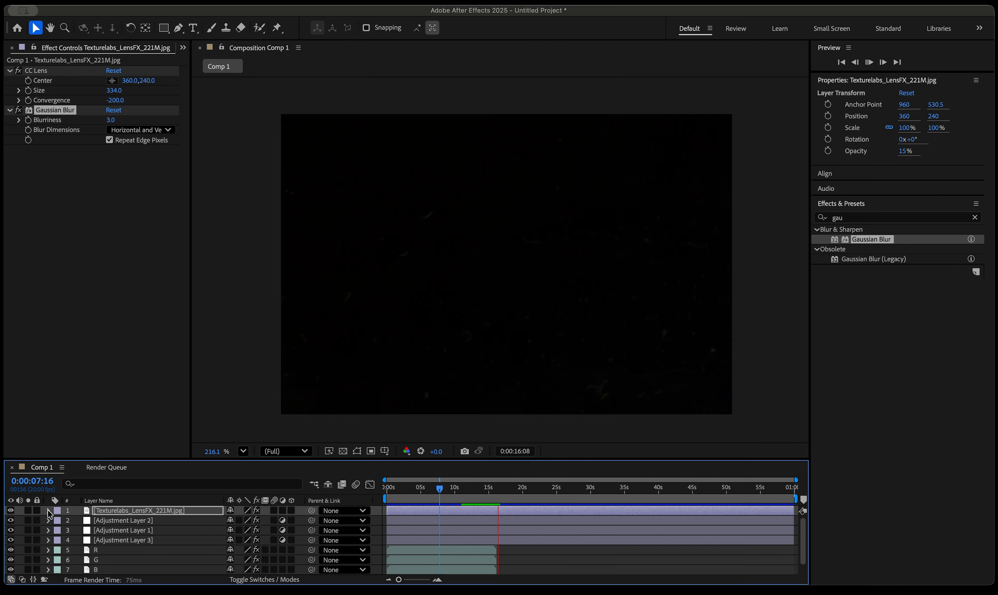
pyautogui.click(385, 491)
pyautogui.press('space')
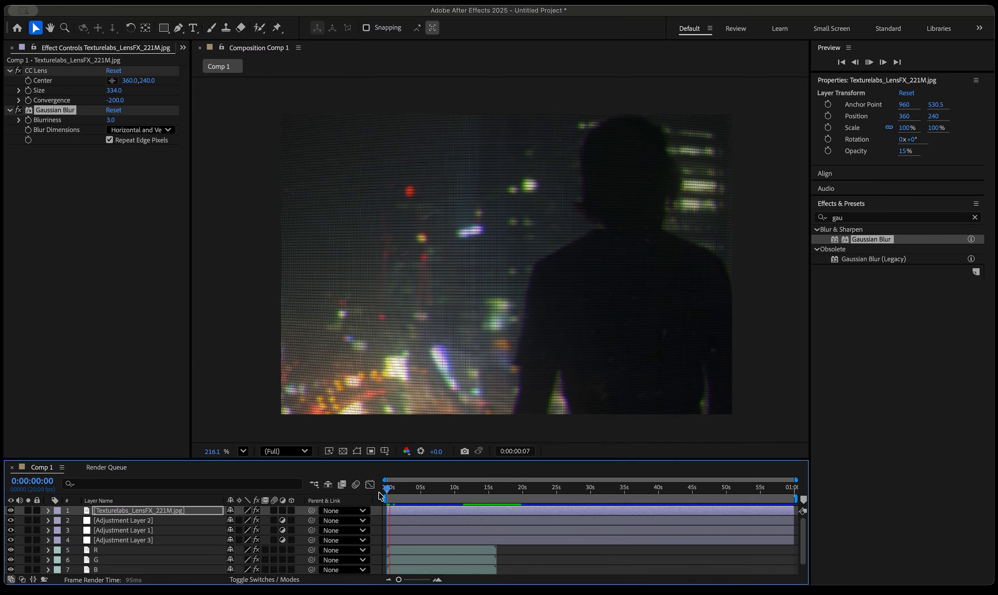